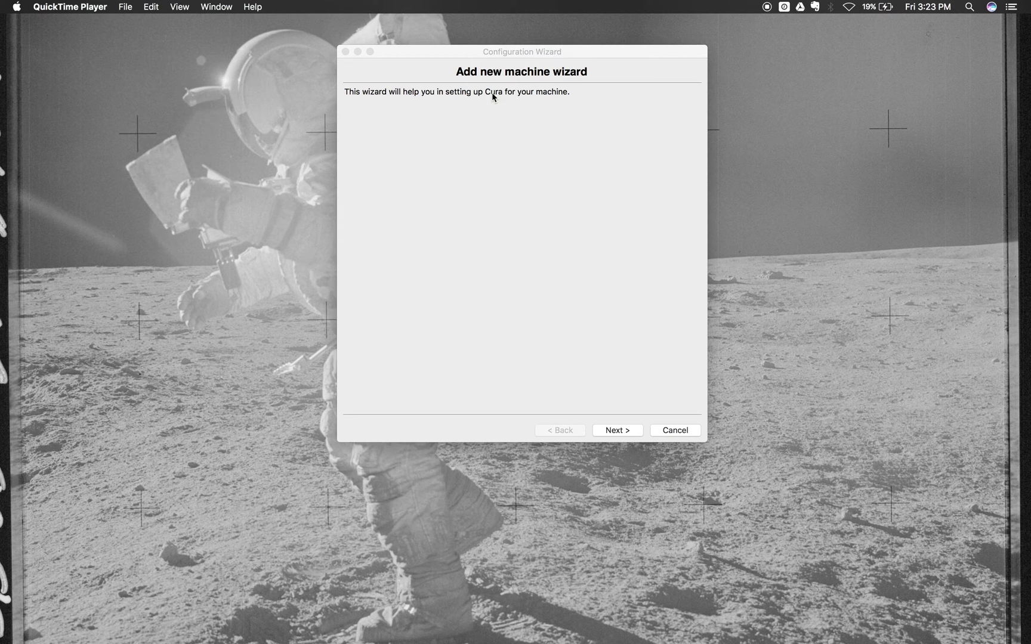
# Choose Other machine type, pick the Mendel profile, and finish the setup wizard
pyautogui.click(543, 93)
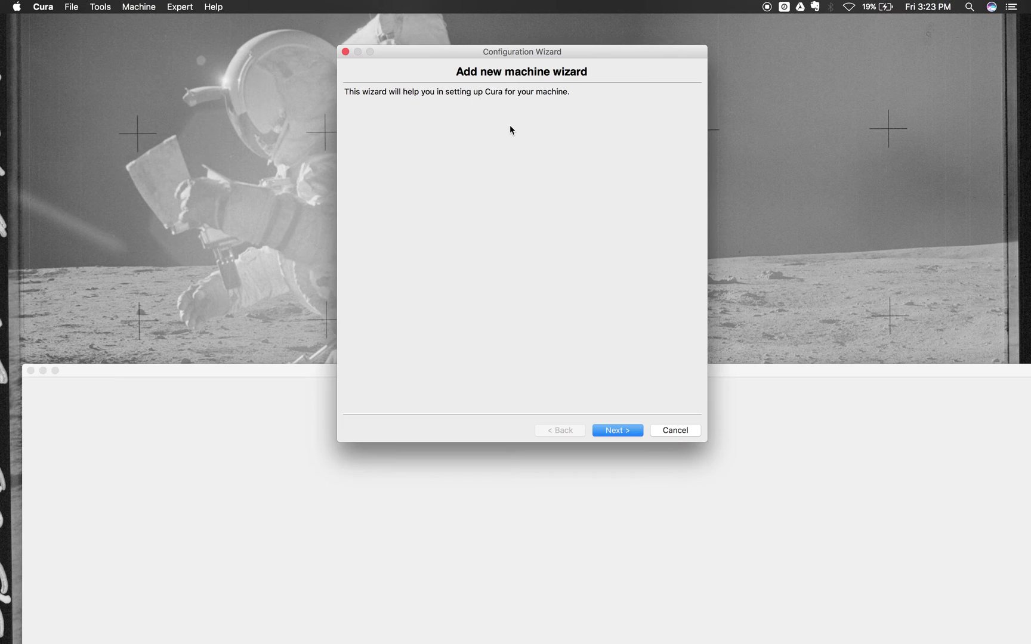
pyautogui.click(618, 431)
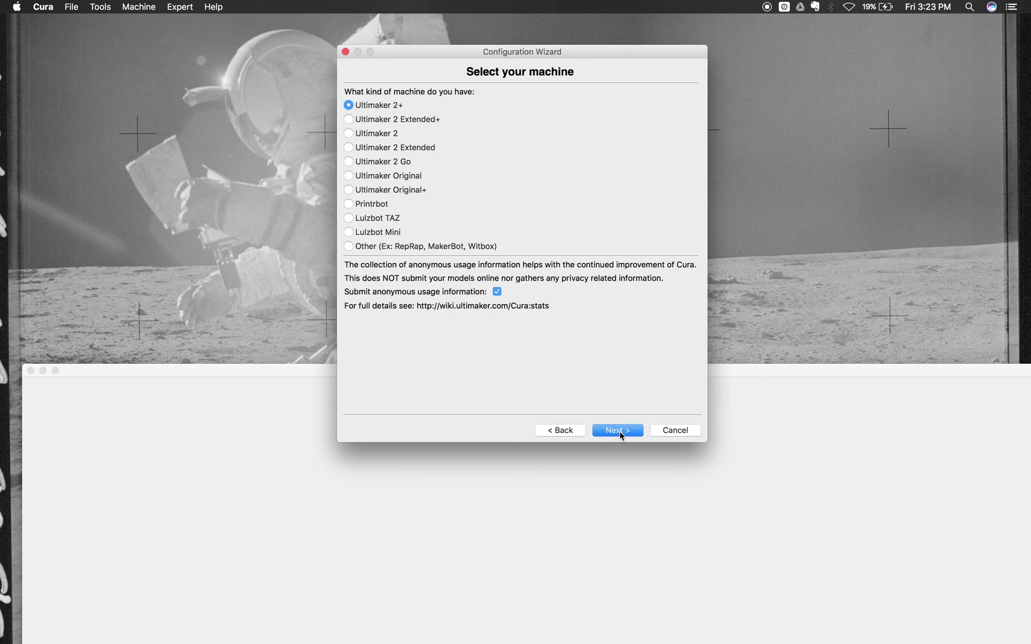
pyautogui.click(375, 246)
pyautogui.click(634, 429)
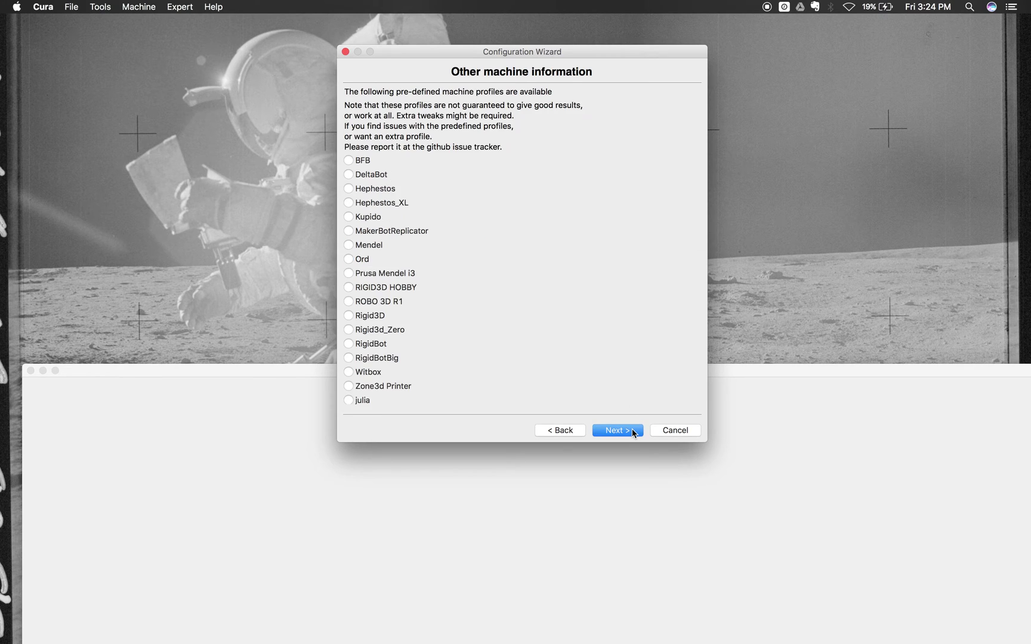
pyautogui.click(377, 247)
pyautogui.click(633, 434)
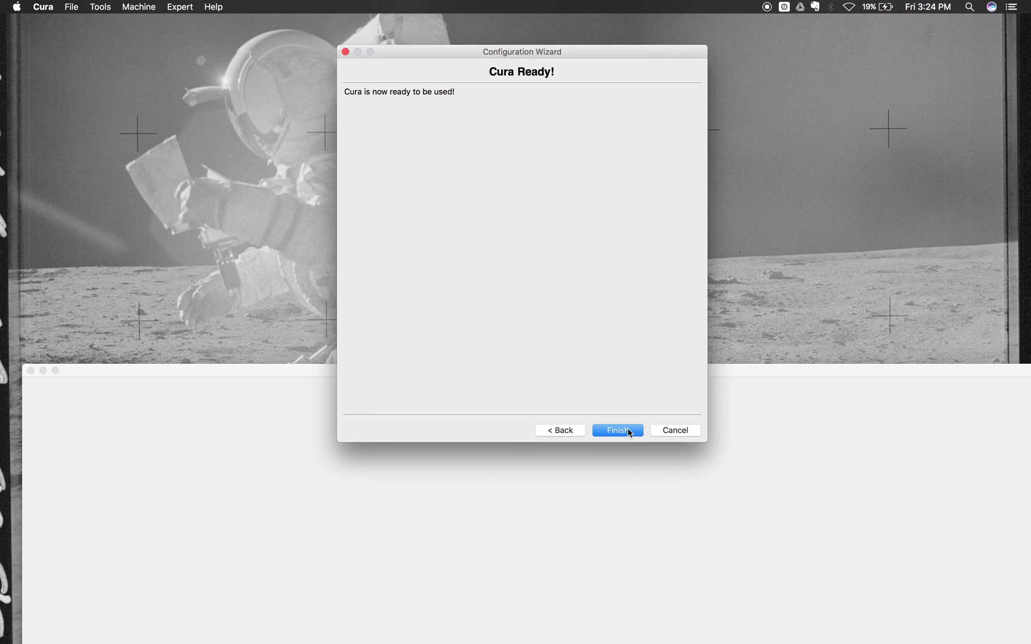
pyautogui.click(629, 430)
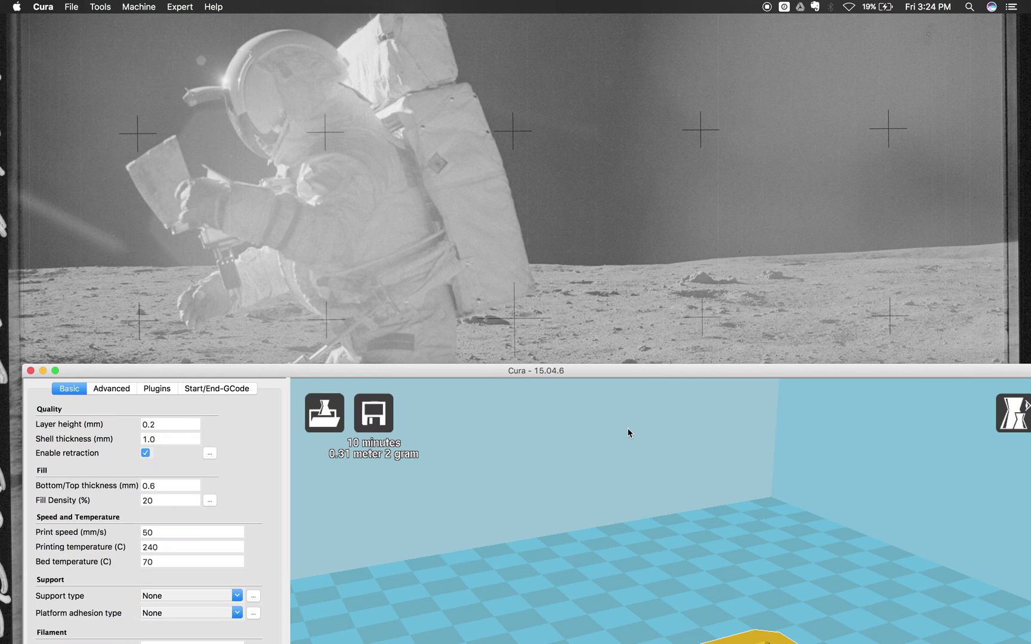
# In Machine settings, enter width 125, depth 150, height 100 mm and uncheck Heated bed
pyautogui.moveTo(482, 376)
pyautogui.mouseDown()
pyautogui.moveTo(482, 270)
pyautogui.moveTo(448, 7)
pyautogui.mouseUp()
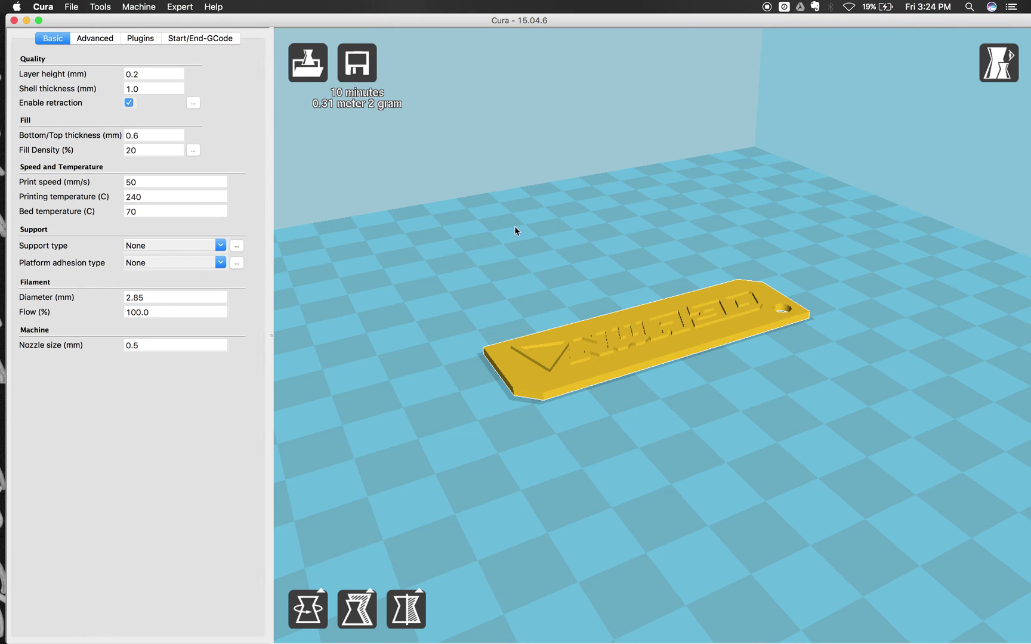
pyautogui.click(146, 7)
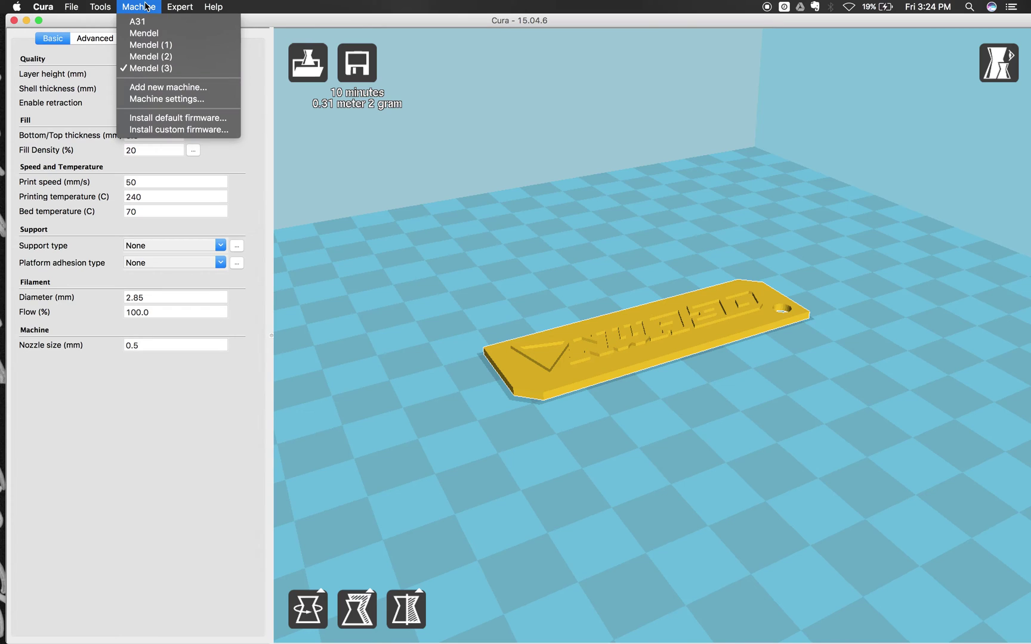
pyautogui.click(153, 102)
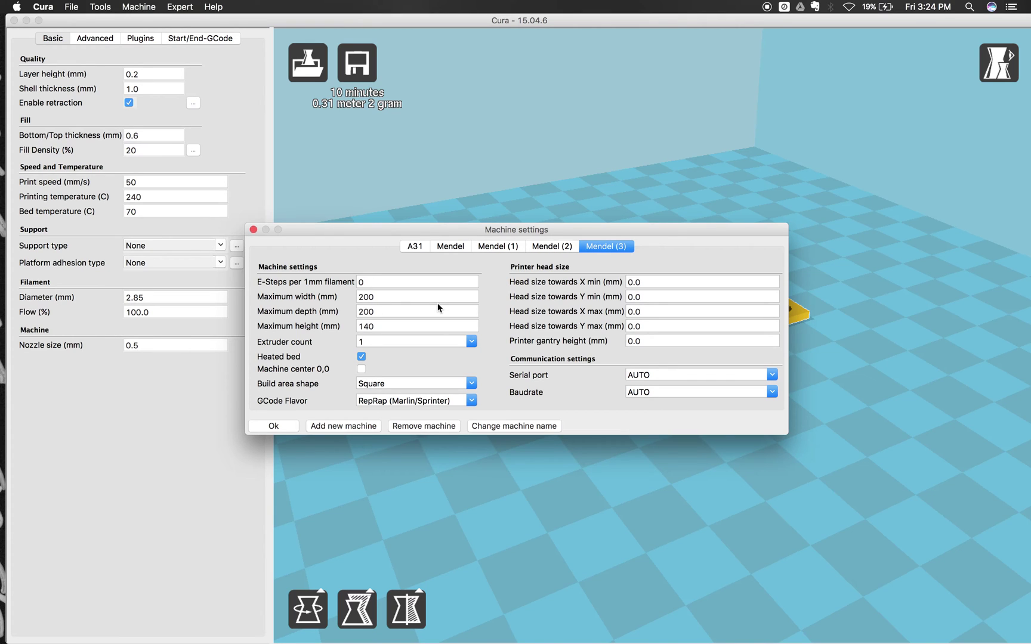
pyautogui.moveTo(394, 297); pyautogui.dragTo(357, 297)
pyautogui.write('125')
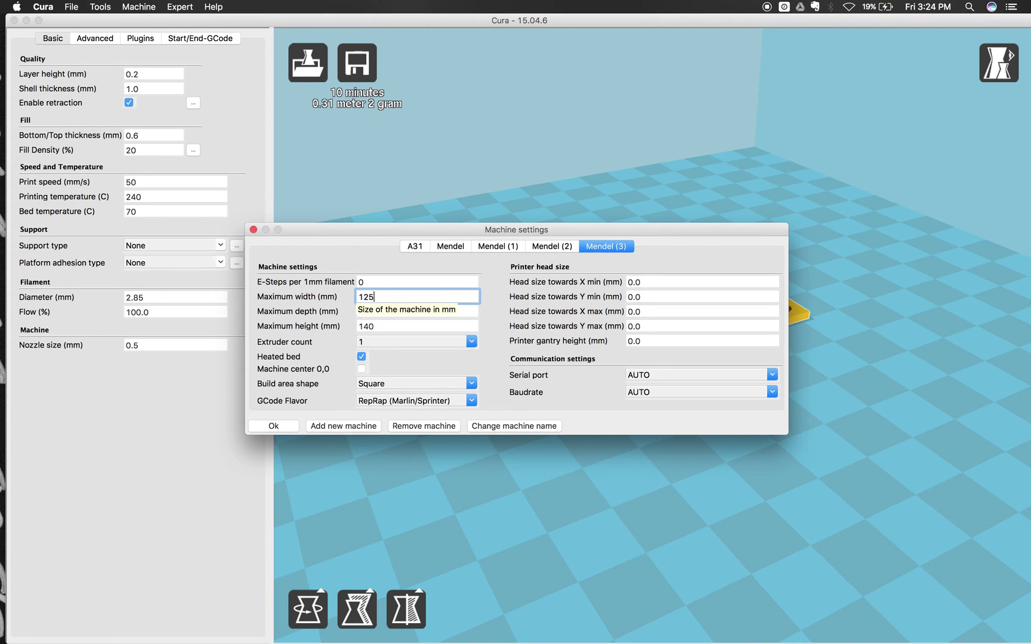
pyautogui.press('Tab')
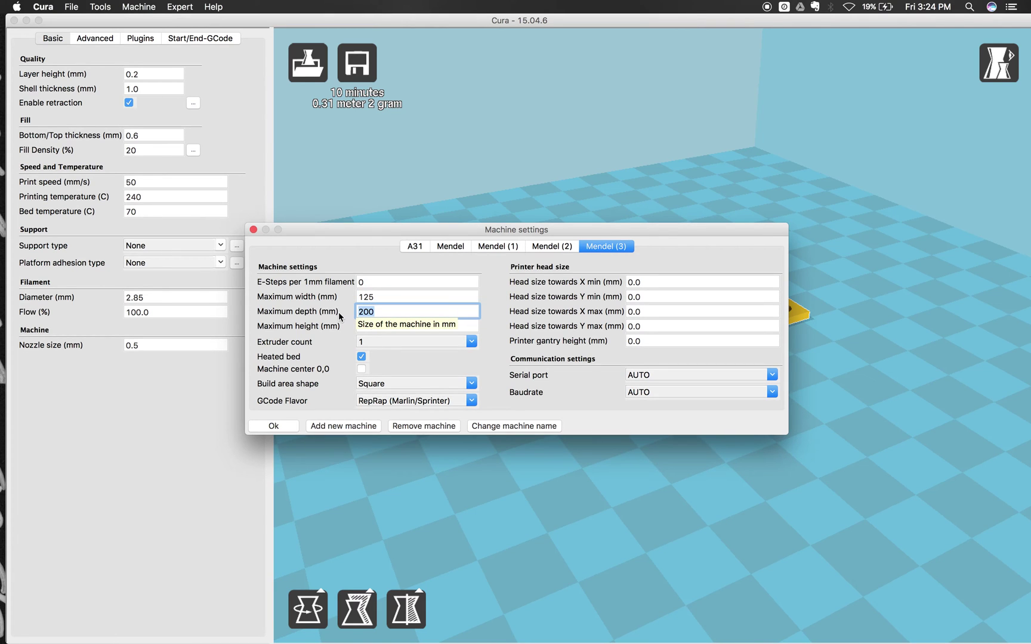
pyautogui.write('150')
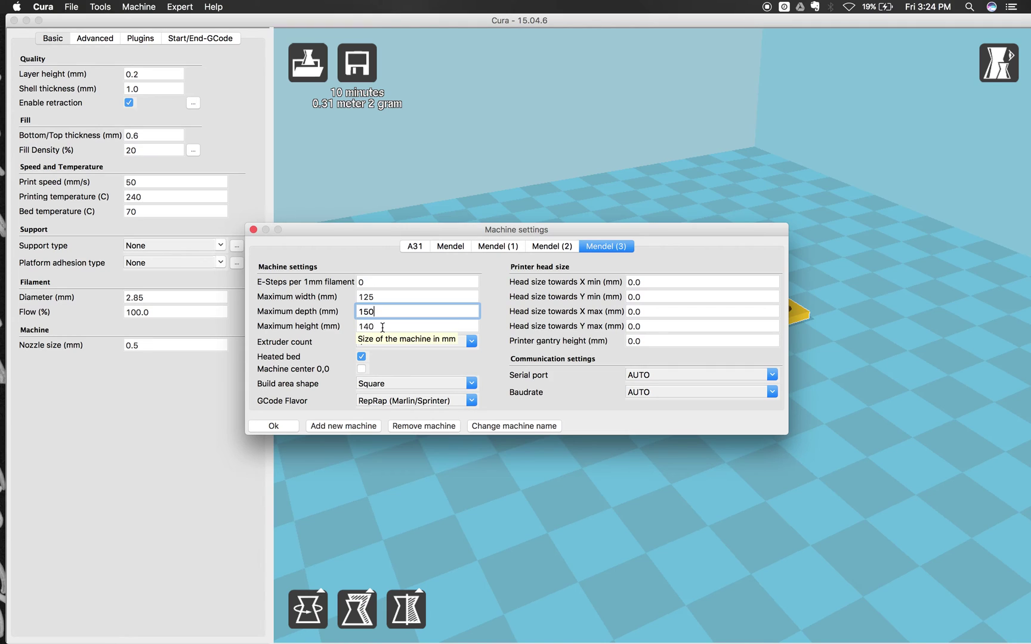
pyautogui.press('Tab')
pyautogui.write('100')
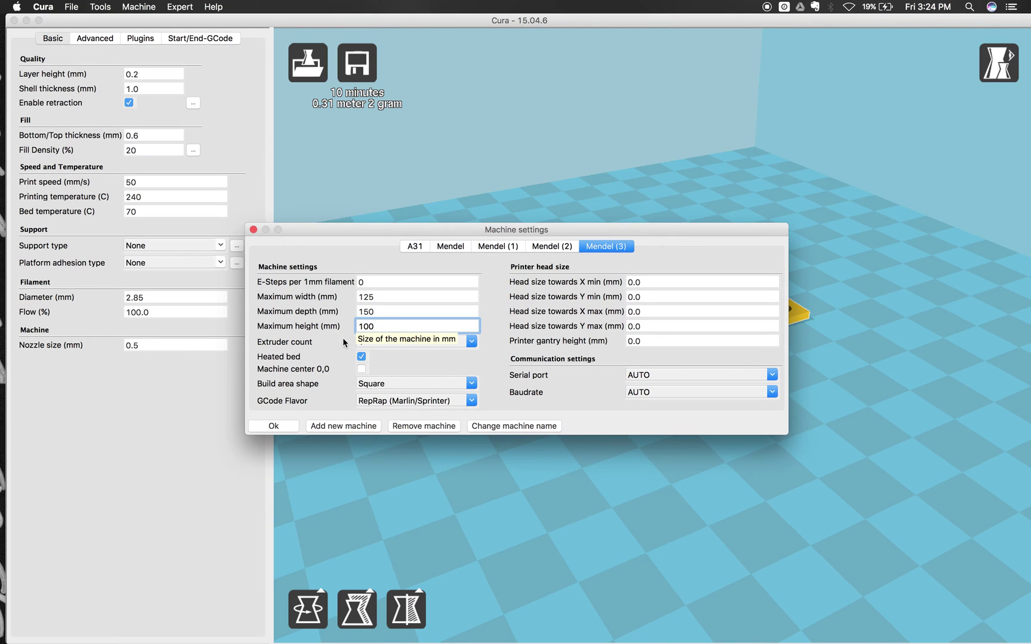
pyautogui.click(367, 358)
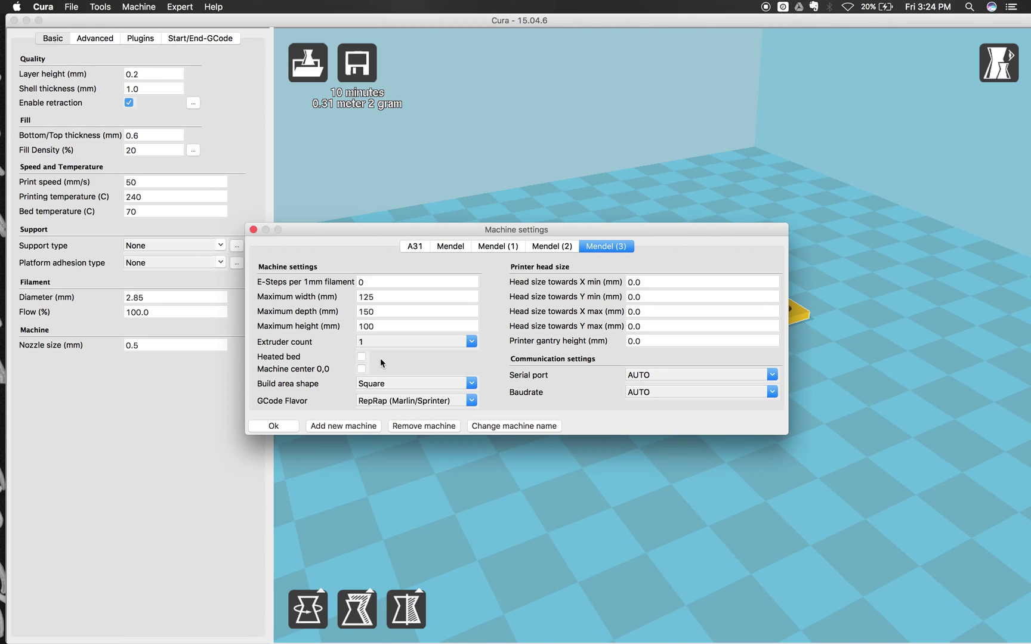
# Apply the machine settings, then try layer heights of 0.1 and 0.3 mm
pyautogui.click(291, 429)
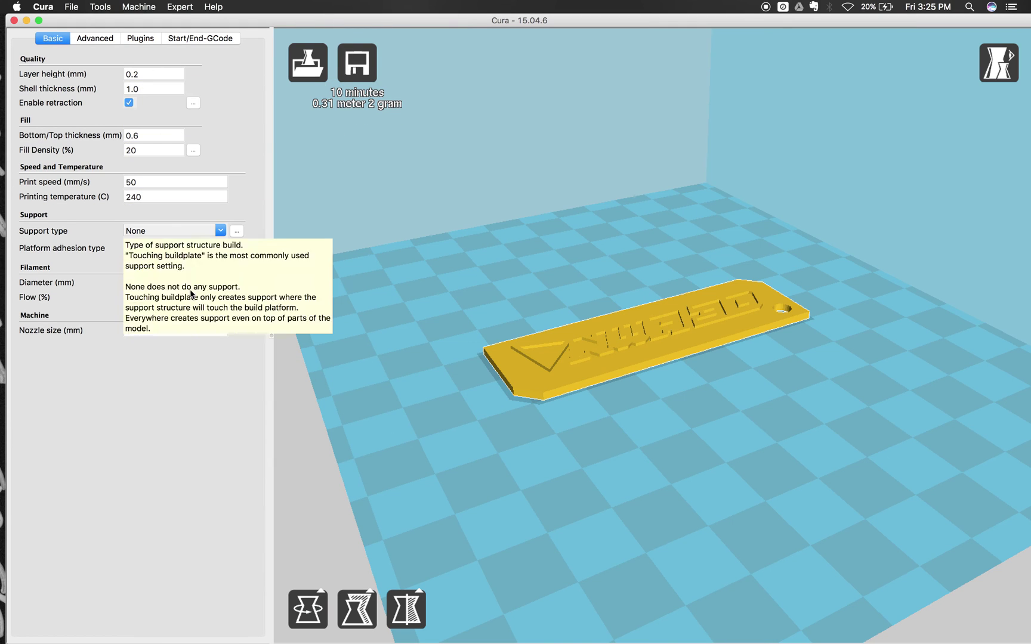
pyautogui.click(155, 74)
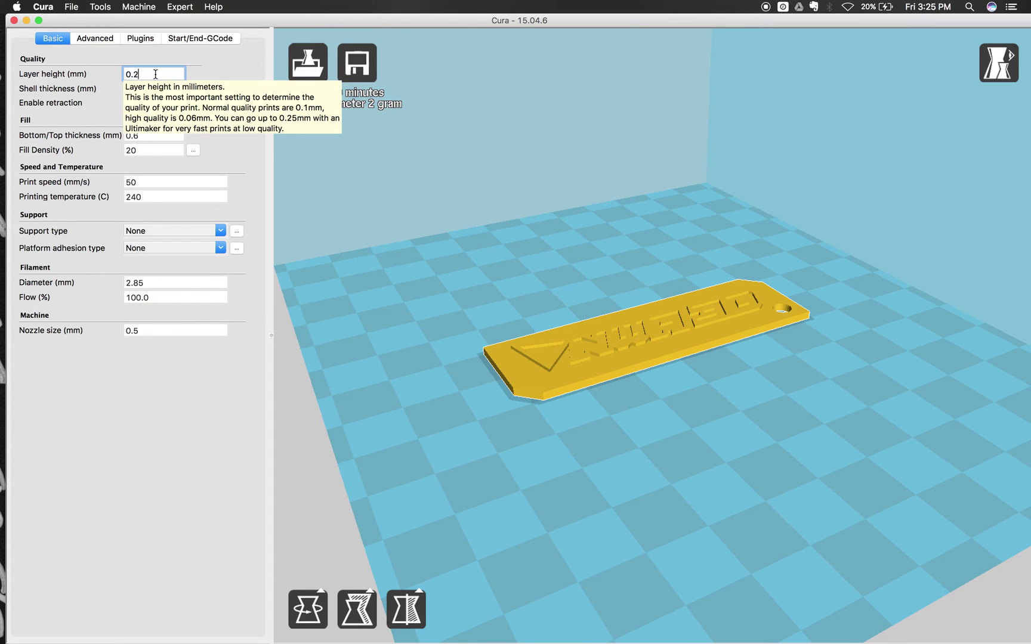
pyautogui.press('BackSpace')
pyautogui.write('1')
pyautogui.press('BackSpace')
pyautogui.write('3')
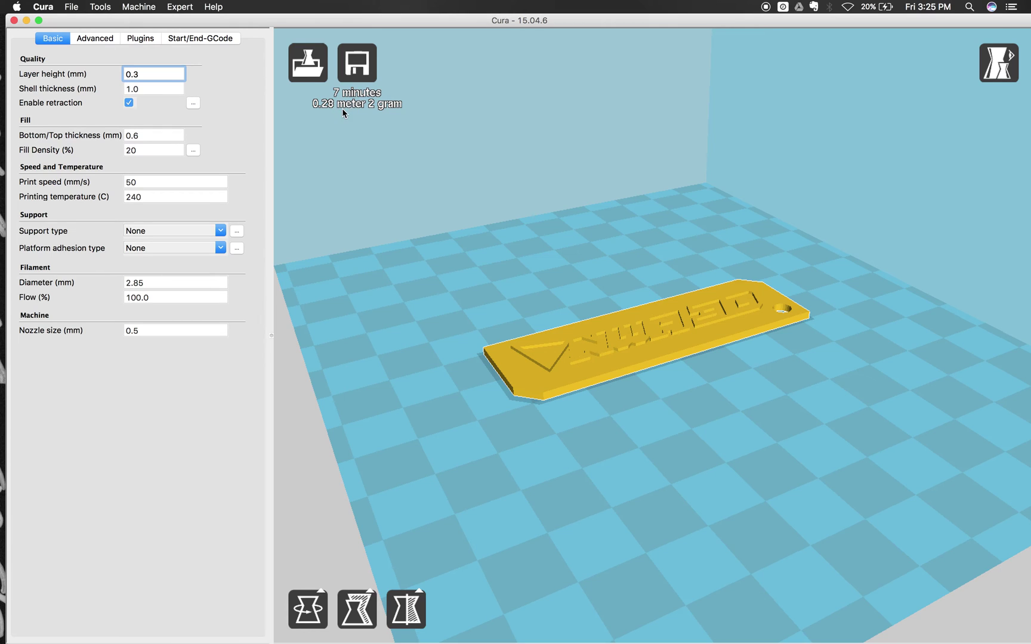
# Try 0.2 and 0.1 mm layer heights, settling back on 0.2 mm
pyautogui.moveTo(164, 75)
pyautogui.press('BackSpace')
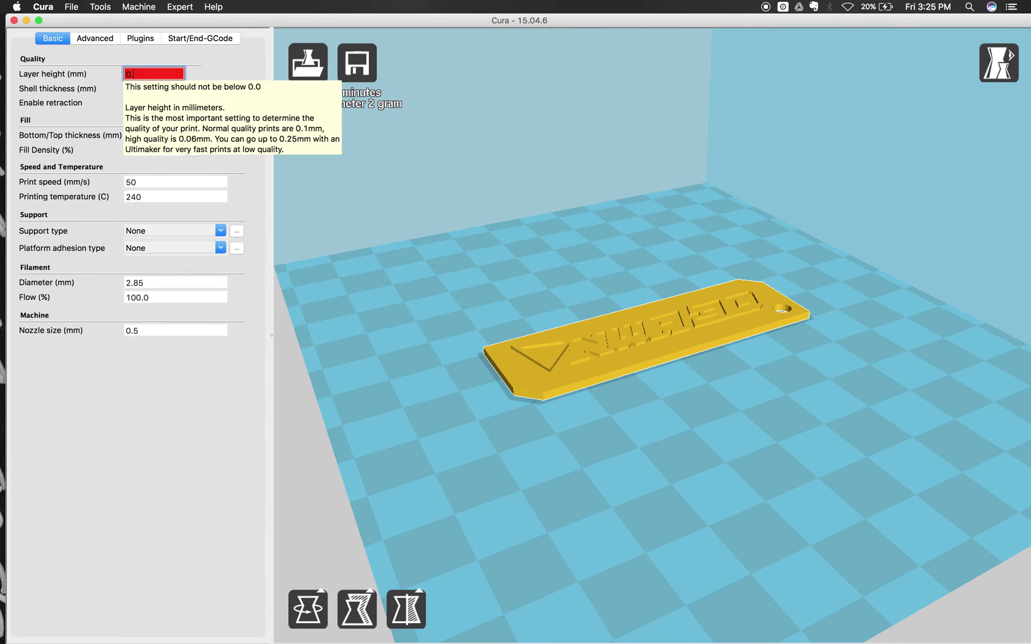
pyautogui.write('2')
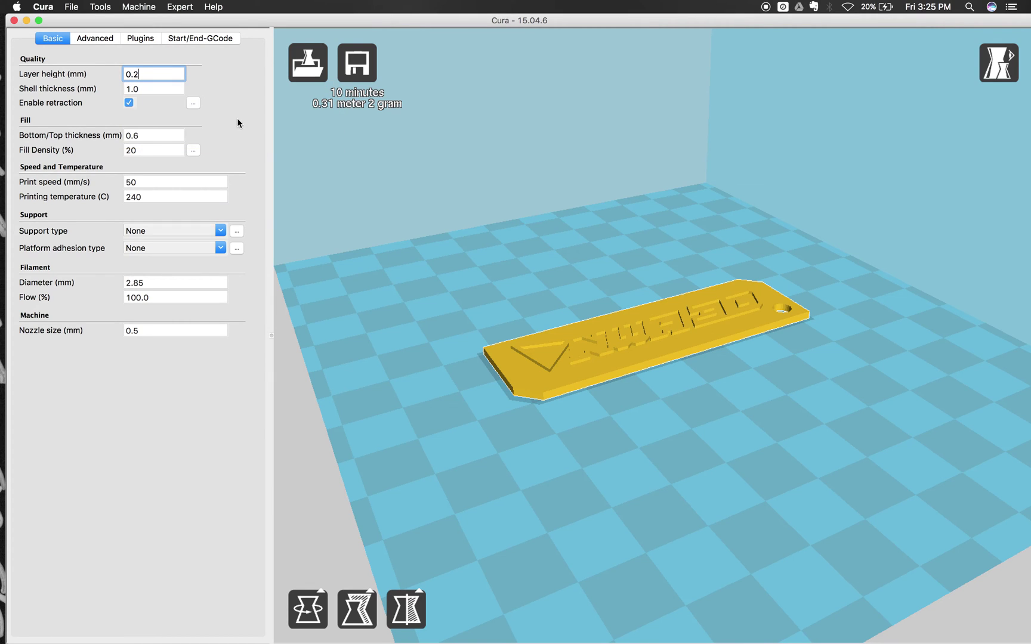
pyautogui.press('BackSpace')
pyautogui.write('1')
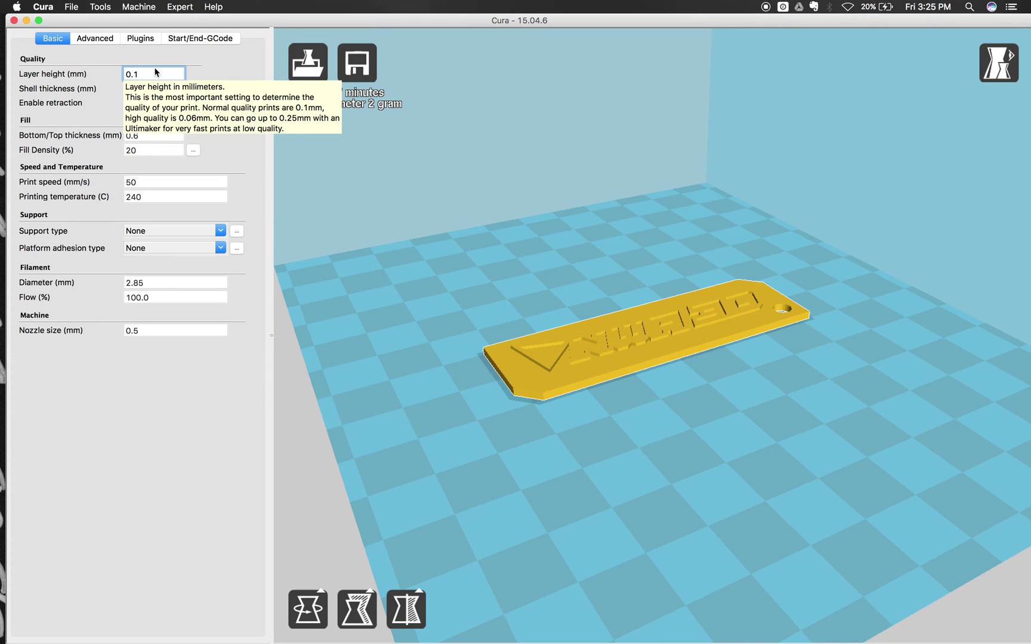
pyautogui.press('BackSpace')
pyautogui.write('2')
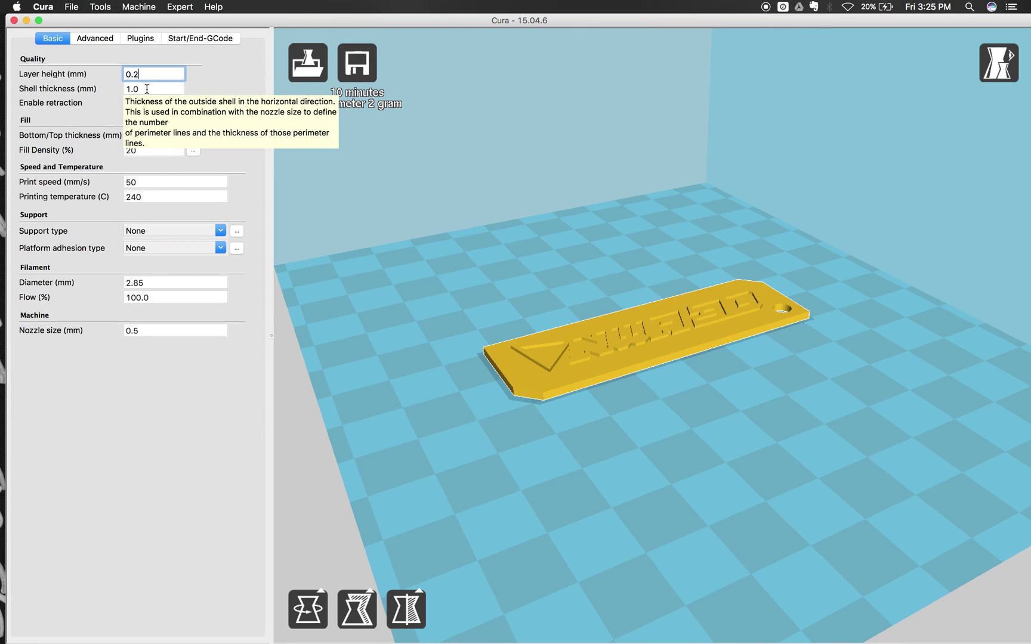
# Enter 0.8 mm shell thickness and change the nozzle size from 0.5 to 0.4 mm
pyautogui.press('Tab')
pyautogui.write('0.8')
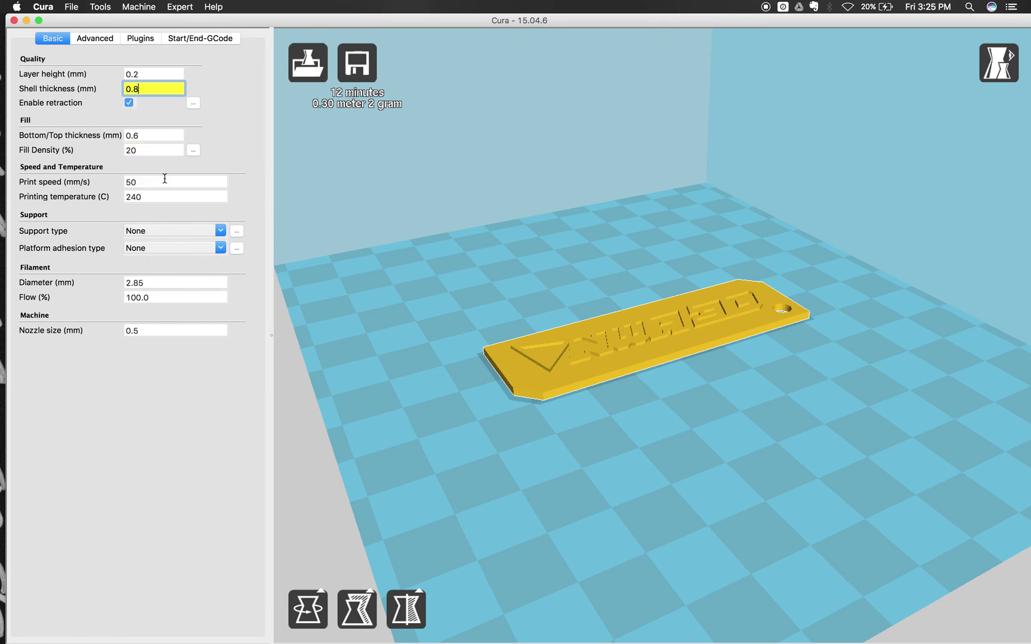
pyautogui.click(165, 332)
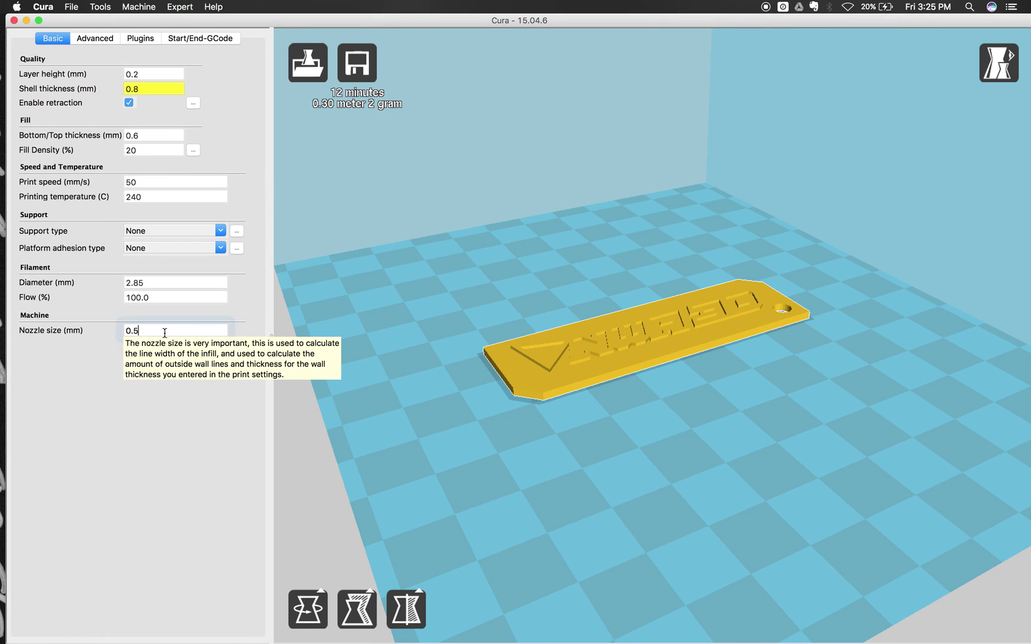
pyautogui.press('BackSpace')
pyautogui.write('4')
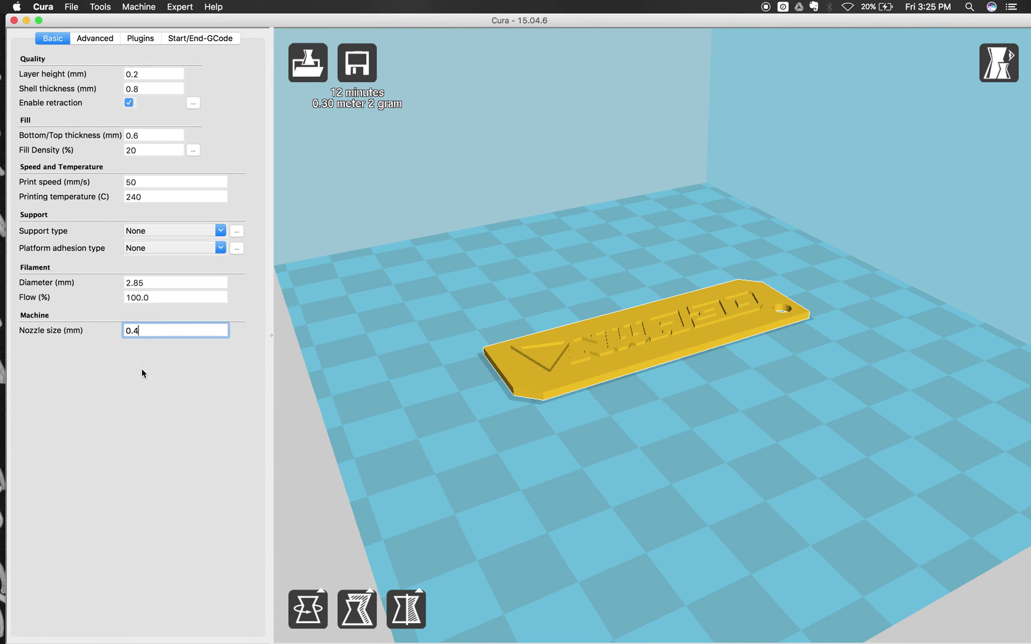
pyautogui.press('BackSpace')
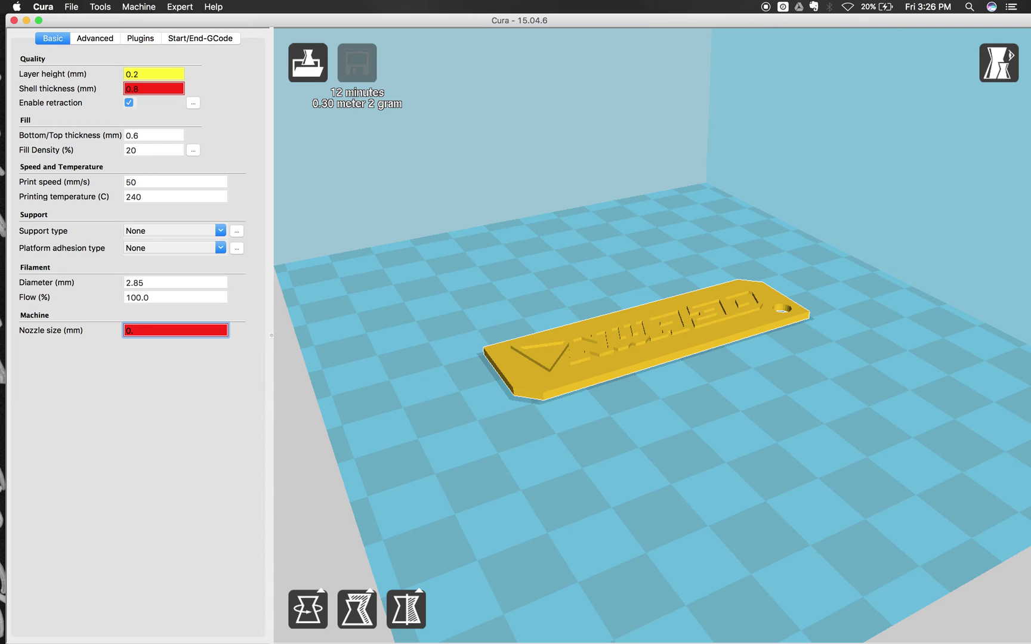
pyautogui.write('4')
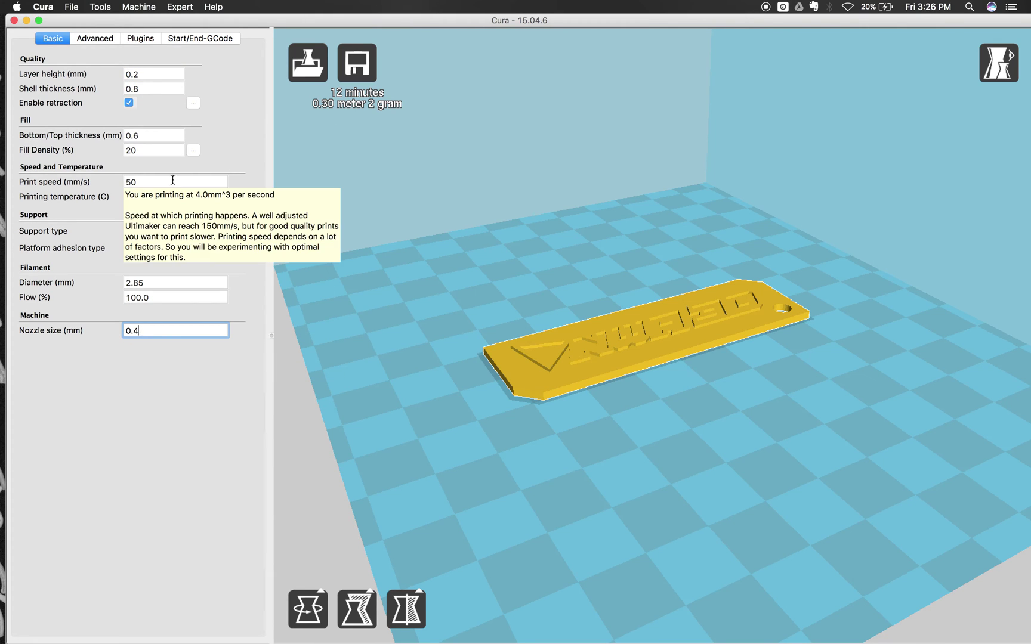
pyautogui.moveTo(165, 200)
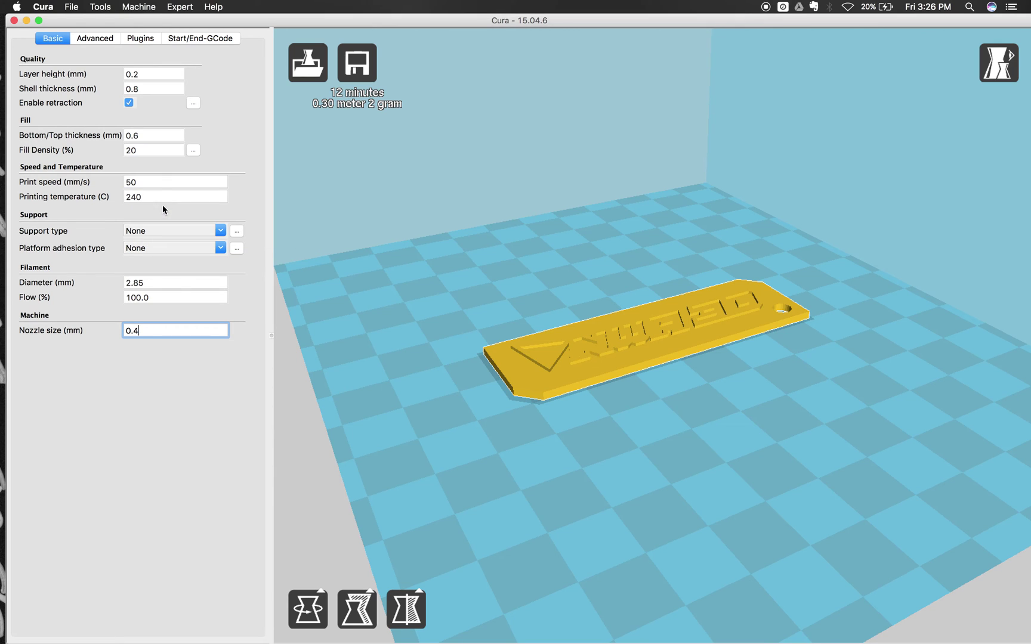
pyautogui.moveTo(159, 231)
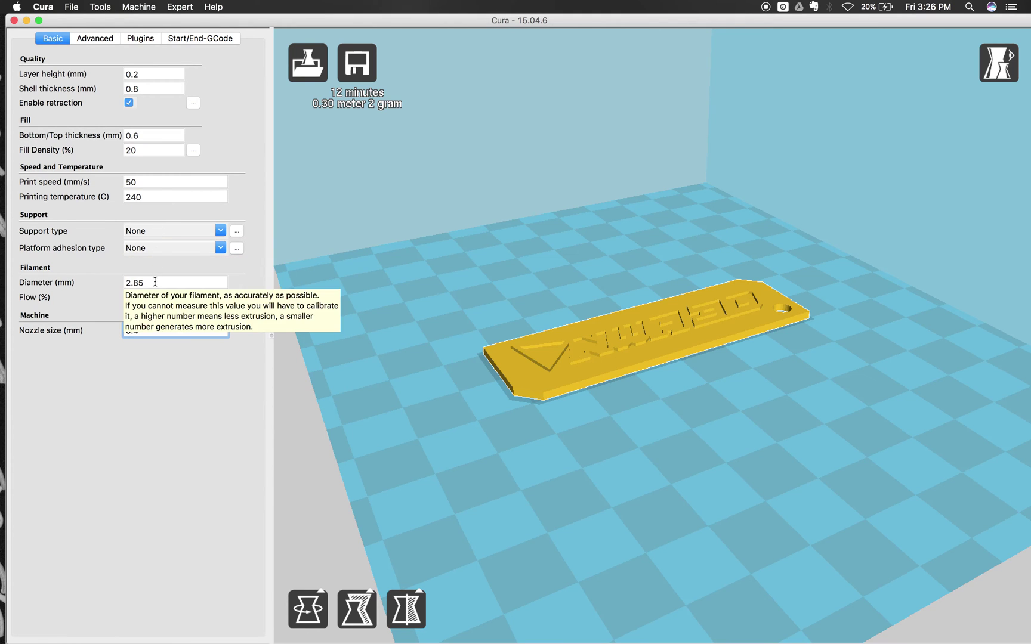
# Adjust the bottom/top thickness and lower fill density to 5%
pyautogui.click(145, 138)
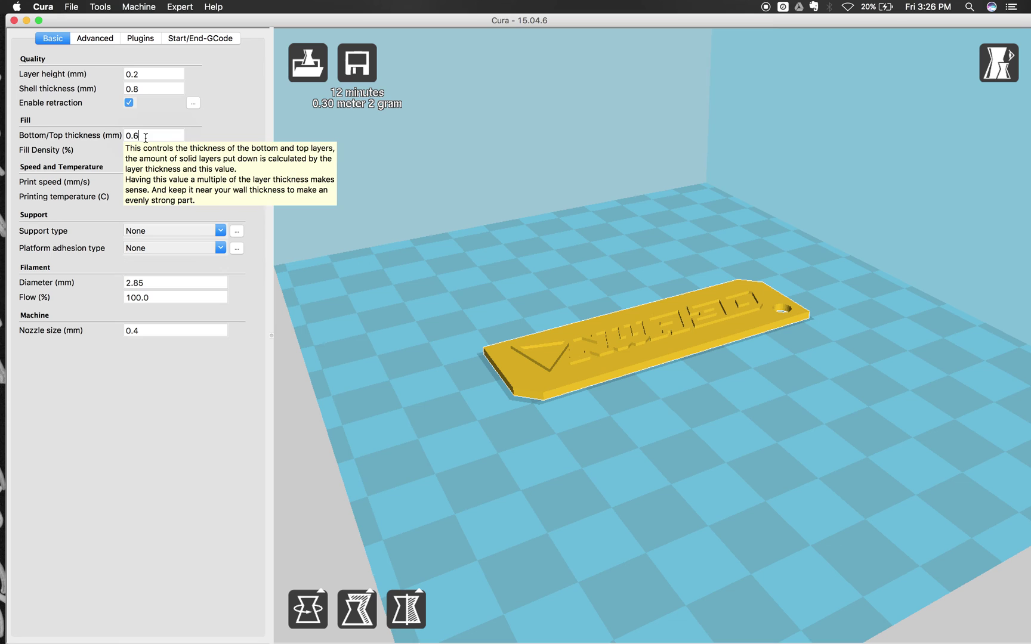
pyautogui.press('BackSpace')
pyautogui.write('8')
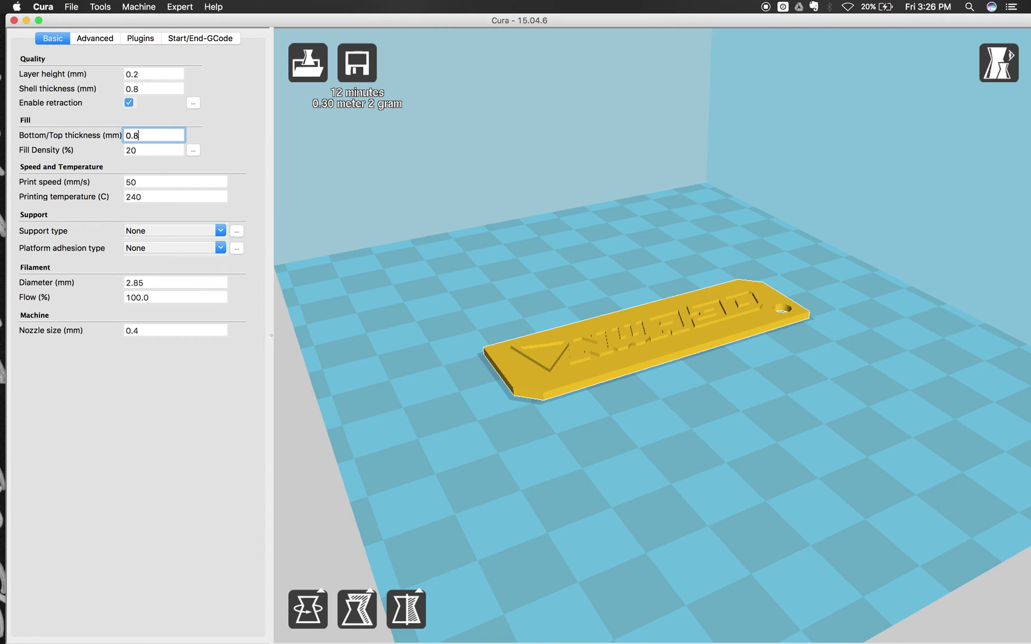
pyautogui.moveTo(154, 87)
pyautogui.moveTo(116, 156)
pyautogui.press('Tab')
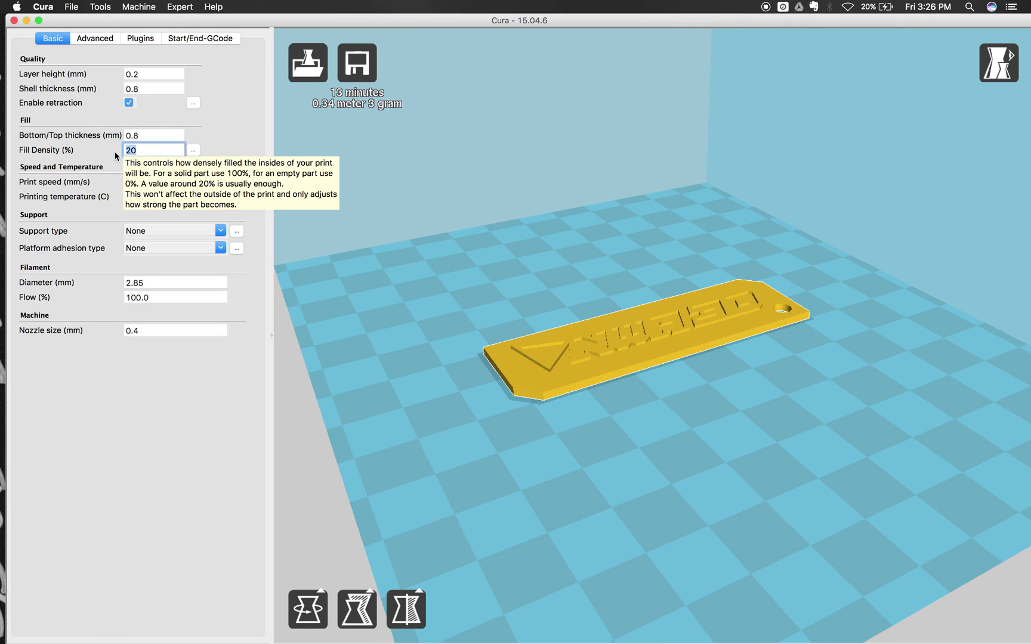
pyautogui.write('5')
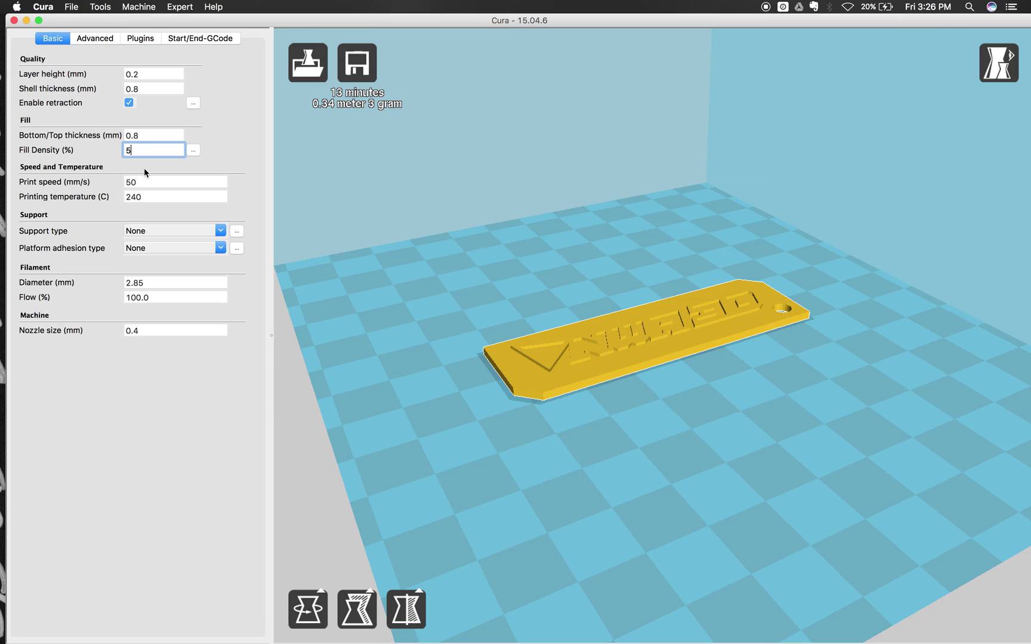
# Clear the print speed value to replace it with 50 mm/s
pyautogui.moveTo(130, 182)
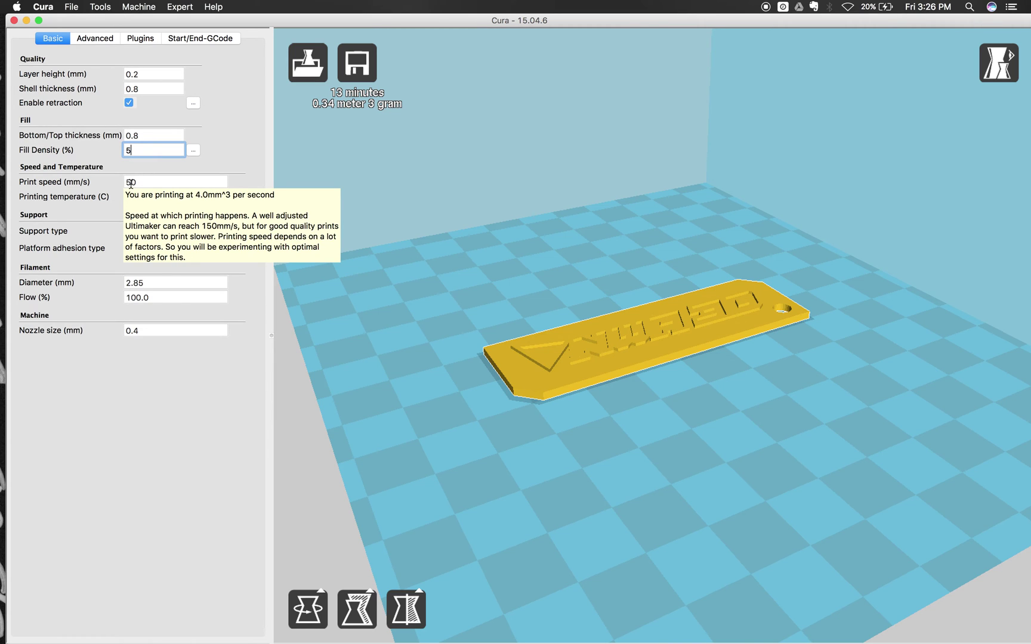
pyautogui.moveTo(131, 183); pyautogui.dragTo(121, 183)
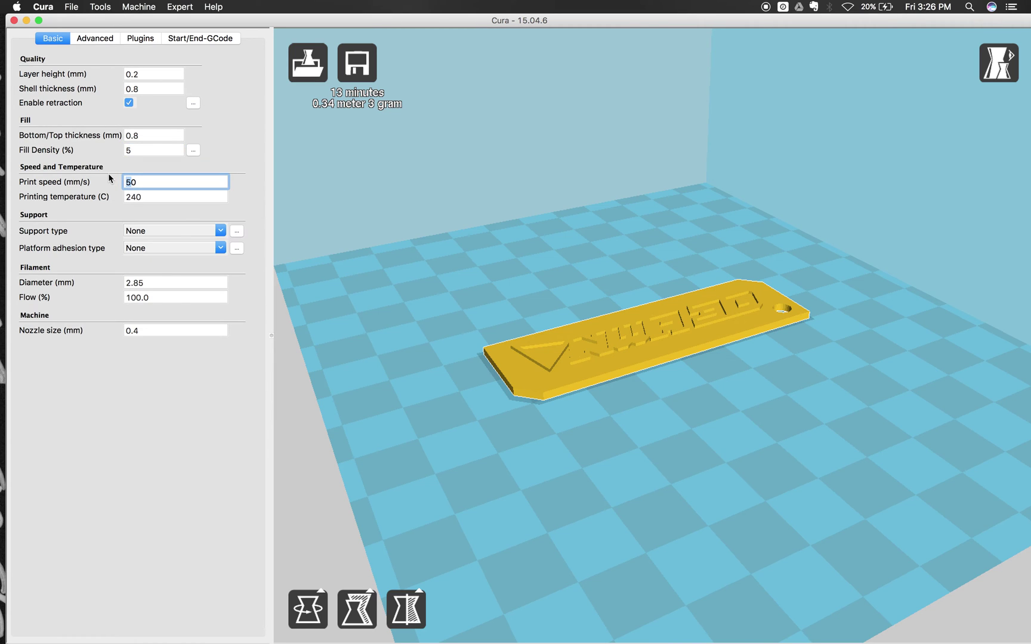
pyautogui.moveTo(129, 184)
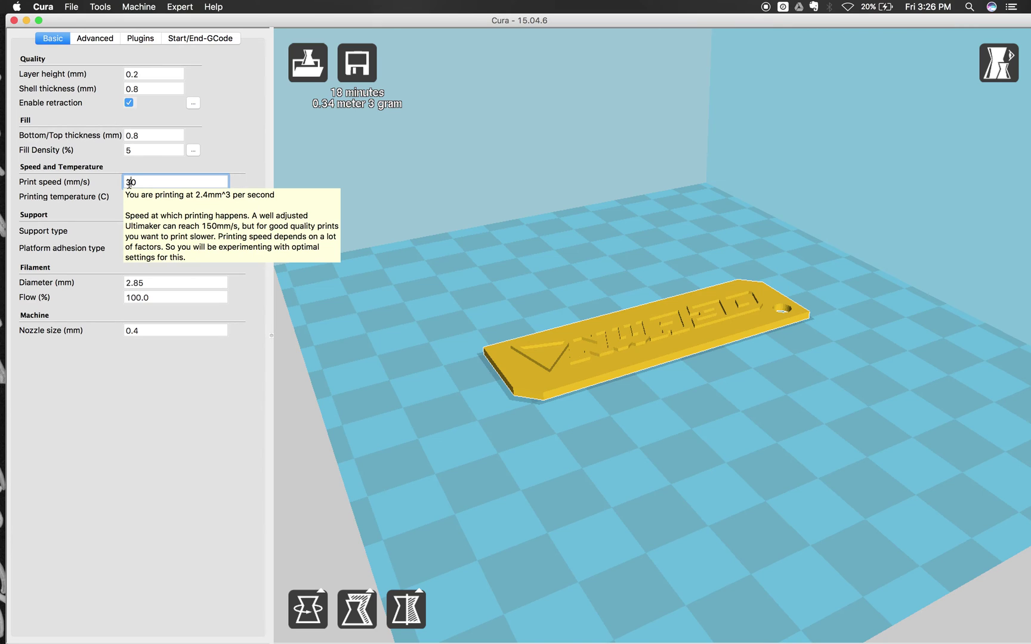
pyautogui.press('Delete')
# Finish setting print speed to 50 mm/s and change printing temperature from 240 to 220 °C
pyautogui.write('5')
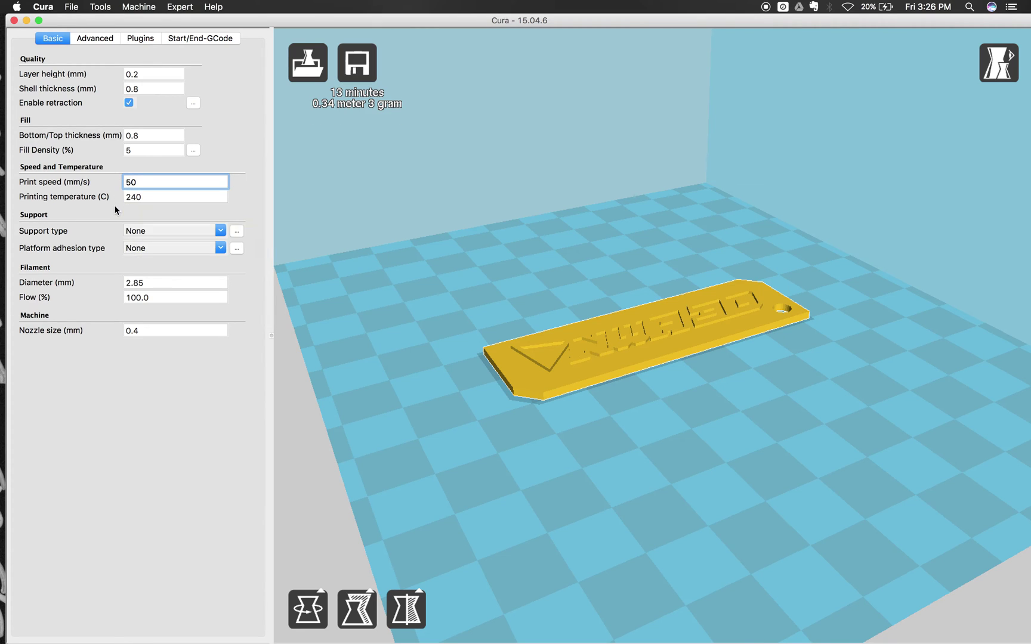
pyautogui.click(132, 197)
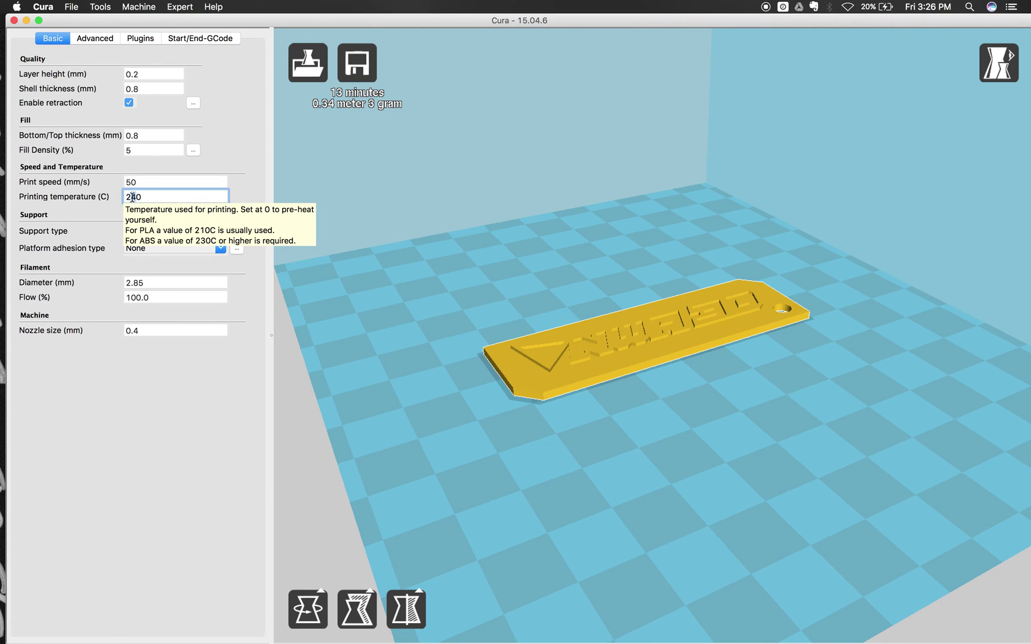
pyautogui.press('Delete')
pyautogui.write('2')
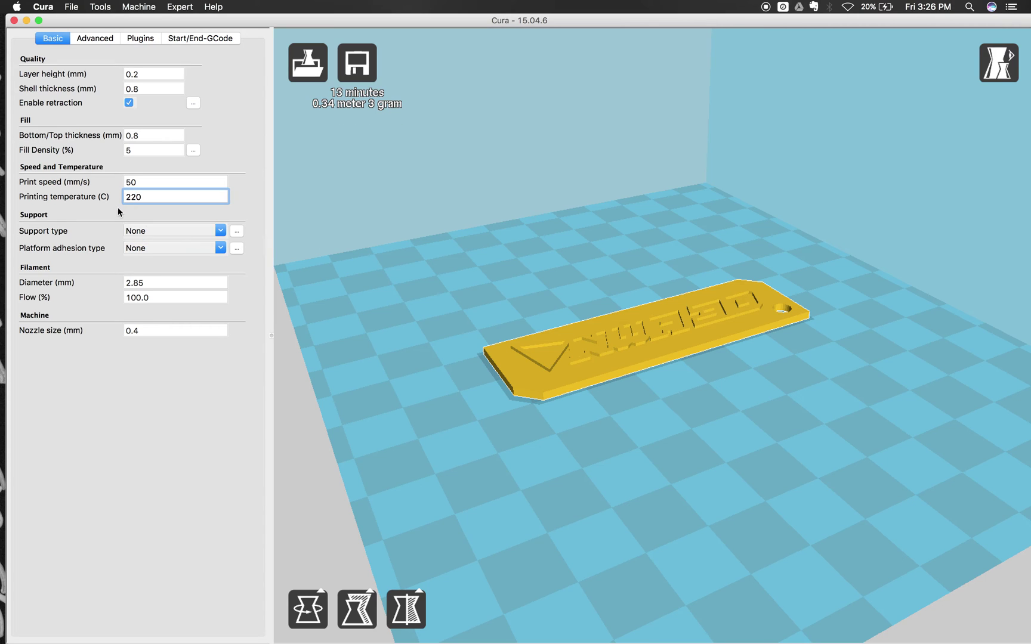
pyautogui.moveTo(107, 197)
pyautogui.click(136, 197)
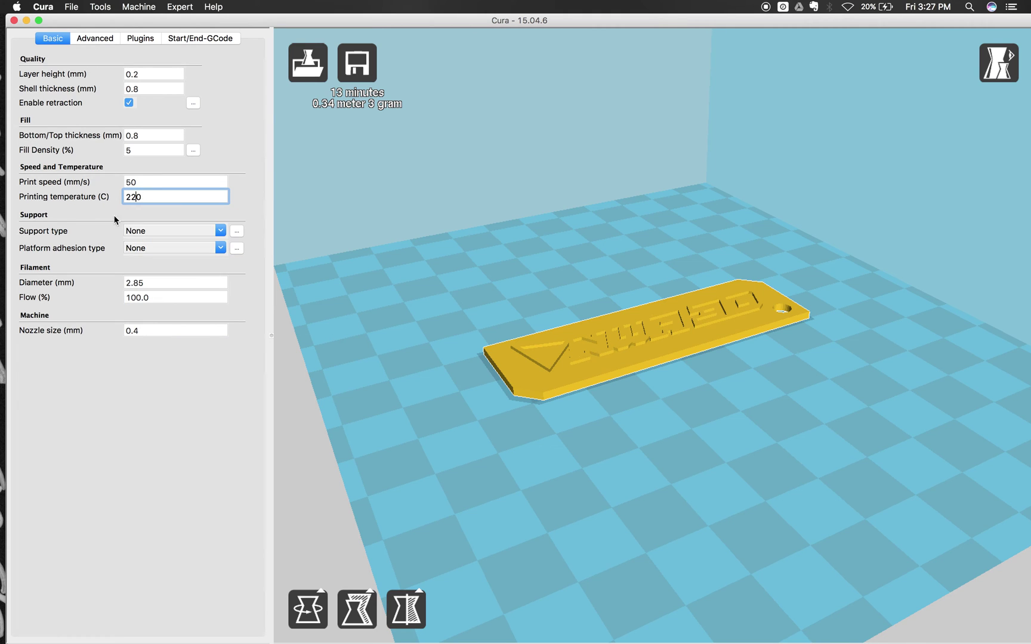
pyautogui.doubleClick(143, 197)
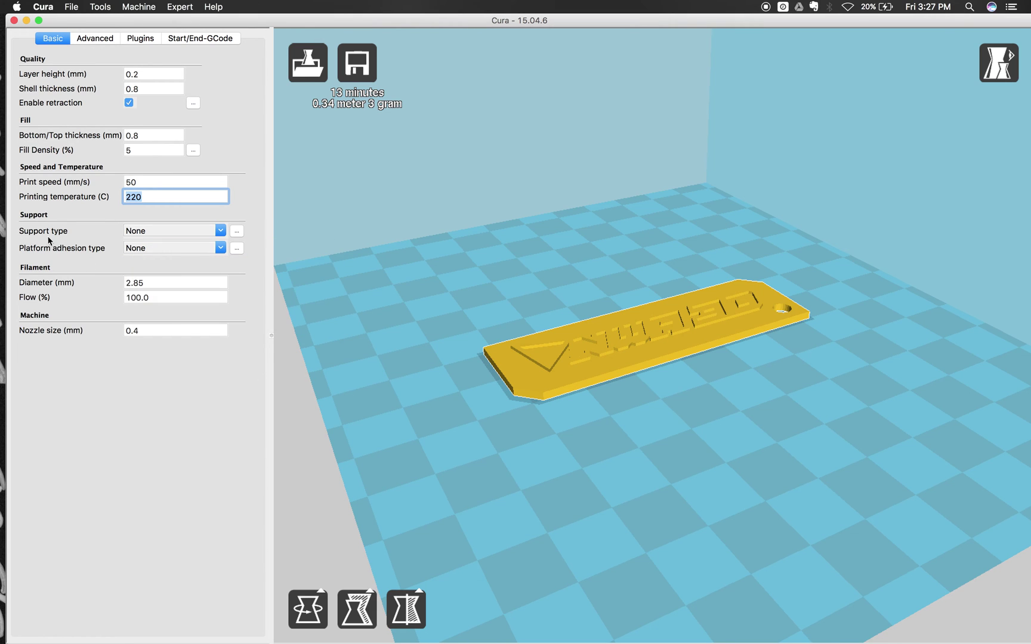
# Choose Everywhere for support type and replace the 2.85 mm filament diameter with 1.75
pyautogui.click(222, 233)
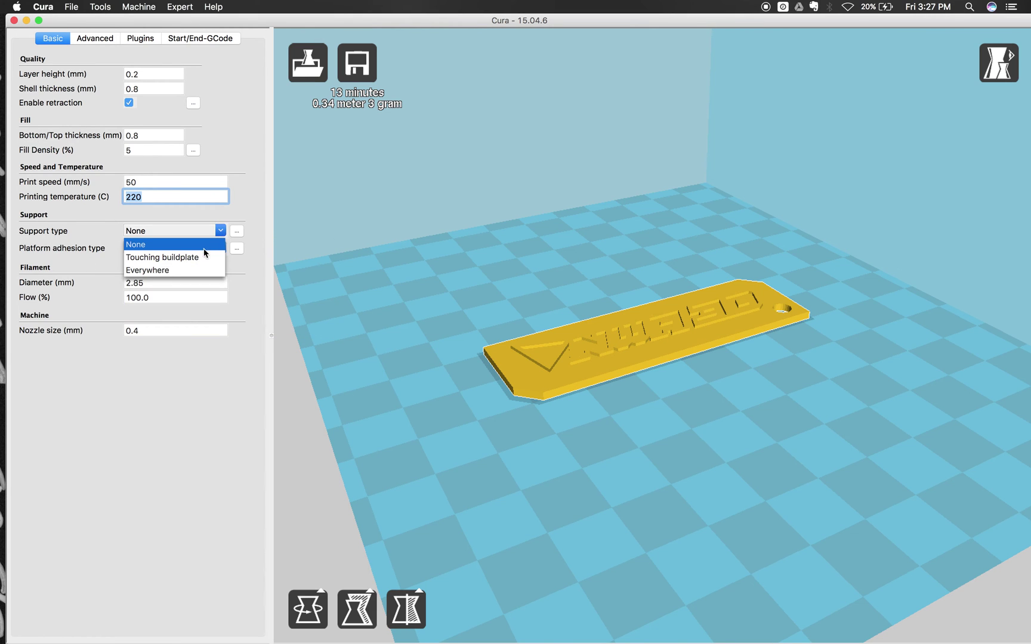
pyautogui.click(192, 268)
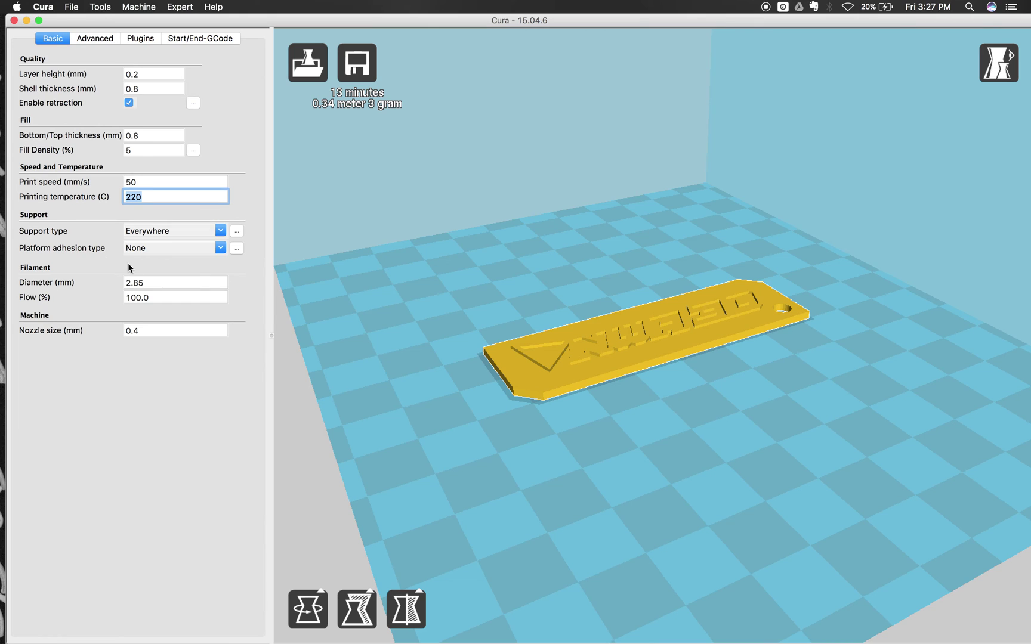
pyautogui.moveTo(143, 237)
pyautogui.moveTo(109, 295)
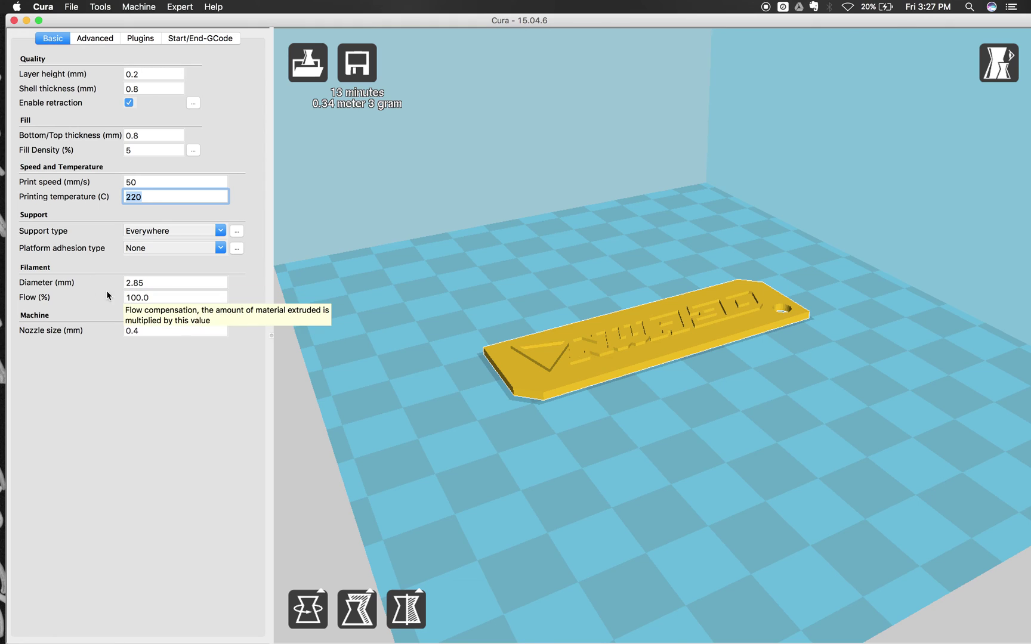
pyautogui.click(160, 283)
pyautogui.write('1.75')
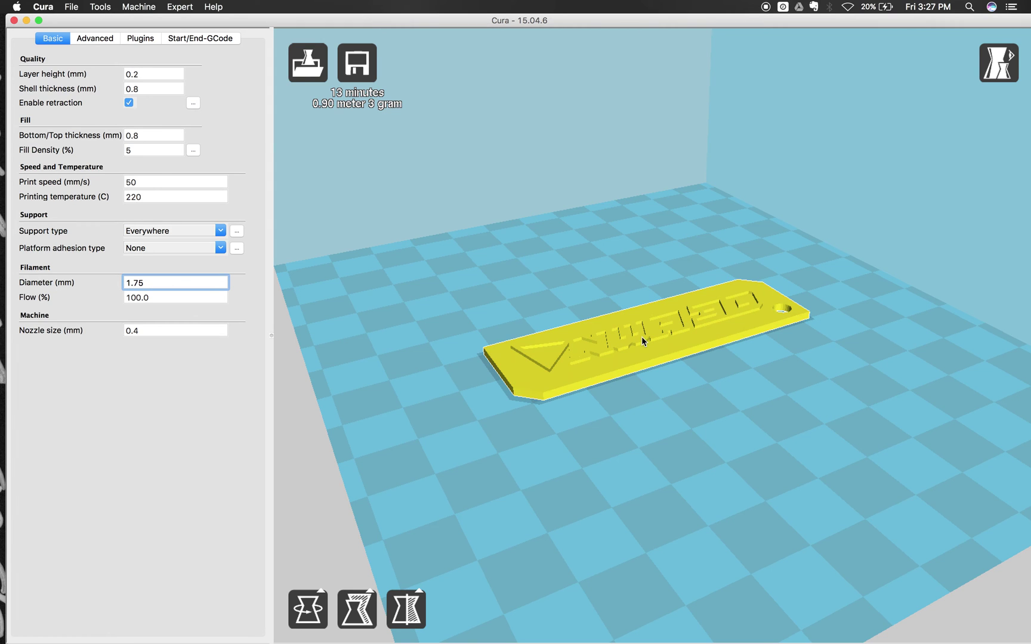
pyautogui.scroll(-5, 642, 336)
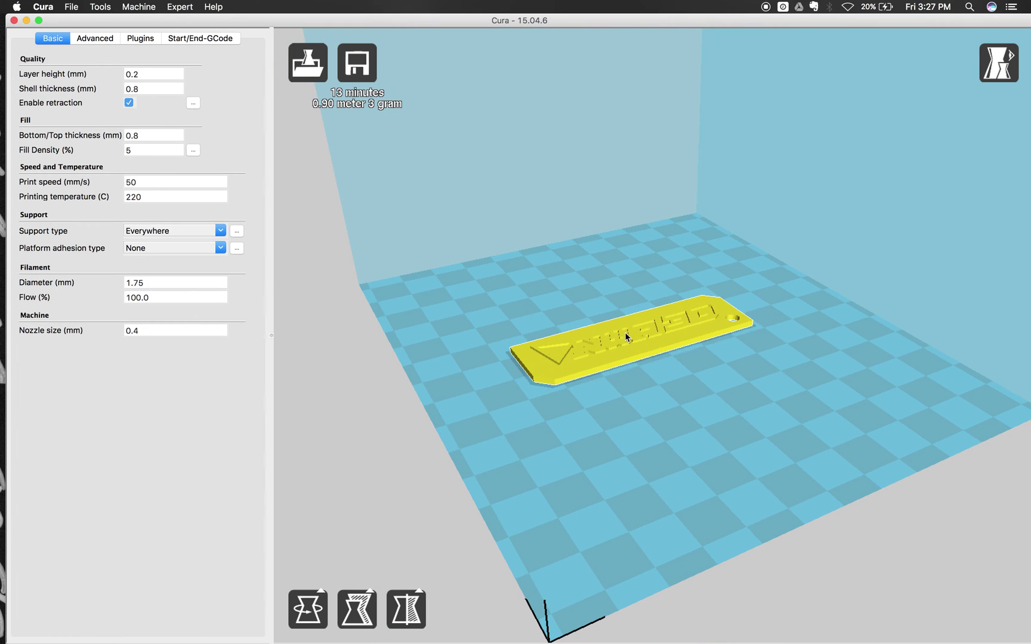
# Move the keychain on the plate and multiply it with 2 extra copies
pyautogui.moveTo(626, 337); pyautogui.dragTo(526, 373)
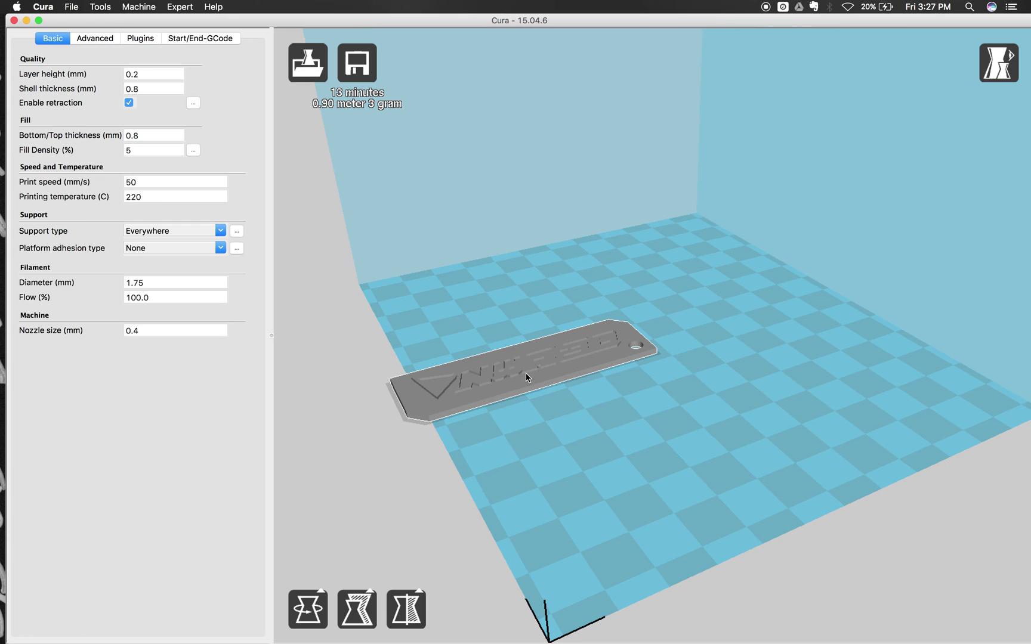
pyautogui.moveTo(526, 373); pyautogui.dragTo(591, 331)
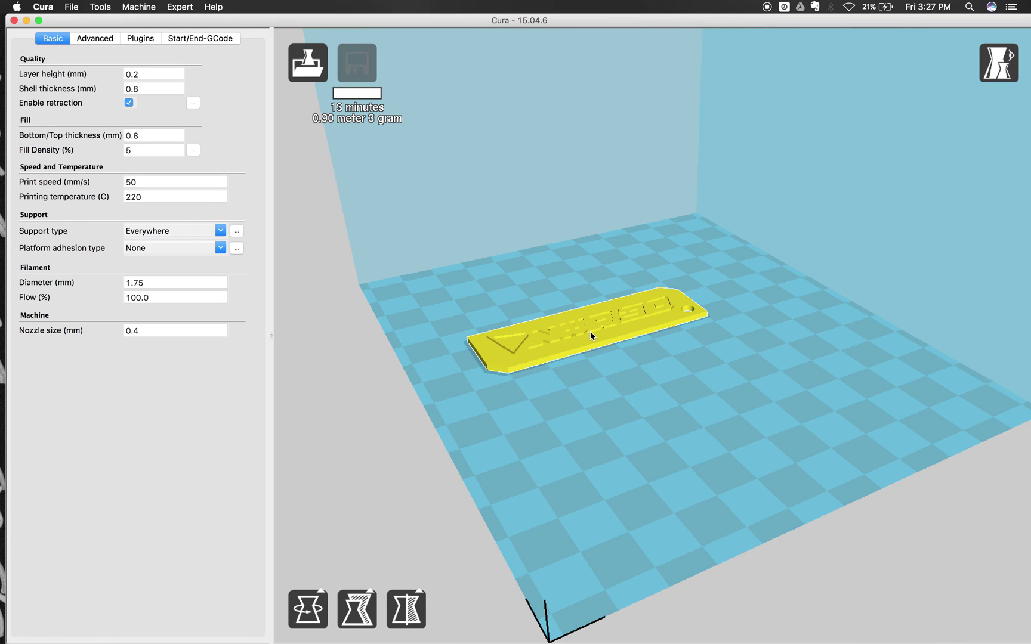
pyautogui.rightClick(591, 331)
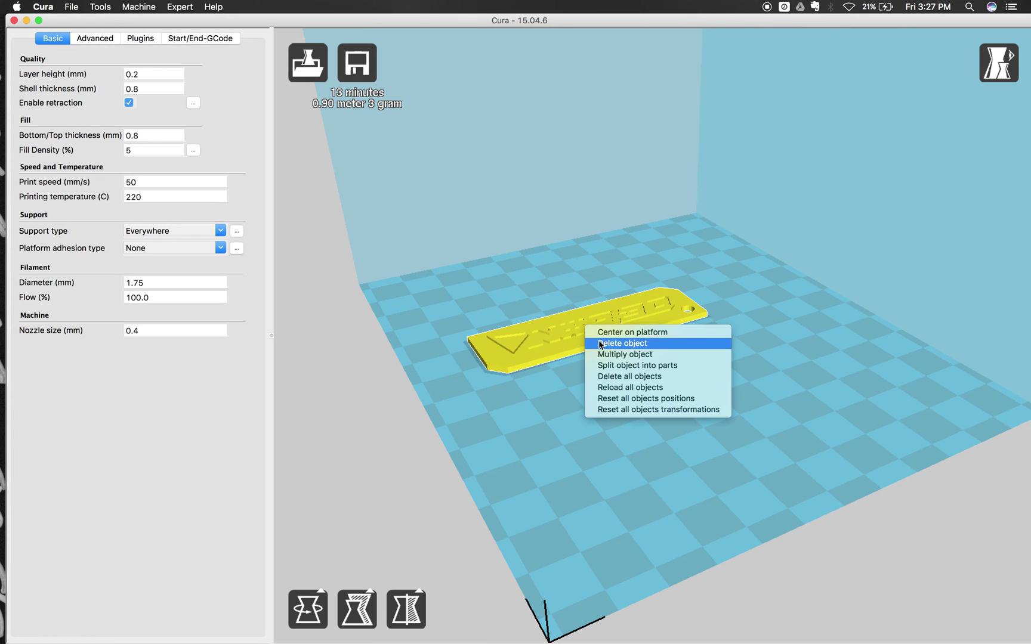
pyautogui.click(607, 354)
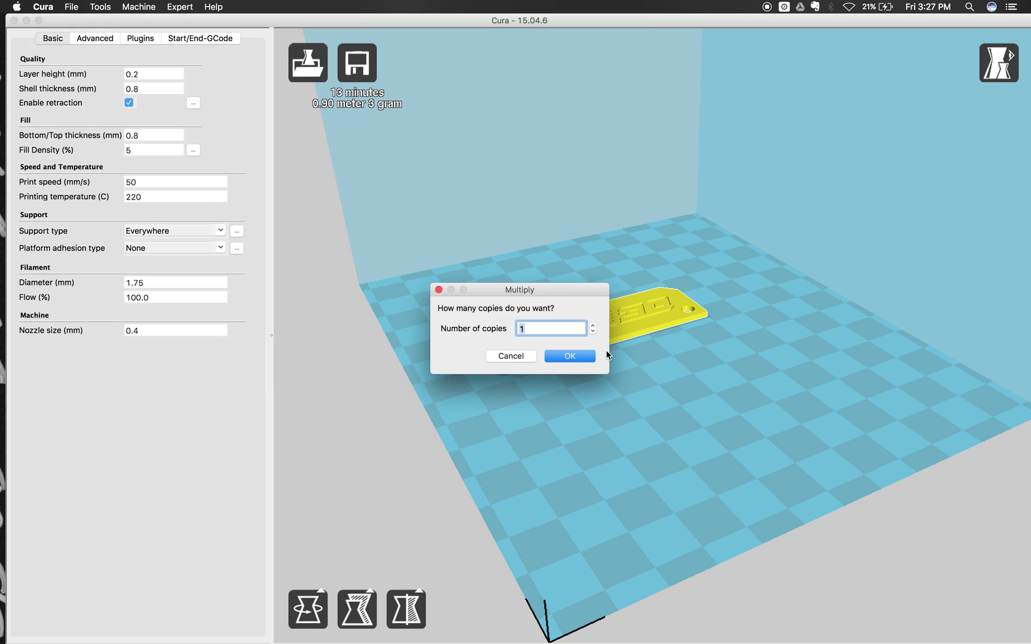
pyautogui.write('2')
pyautogui.click(579, 359)
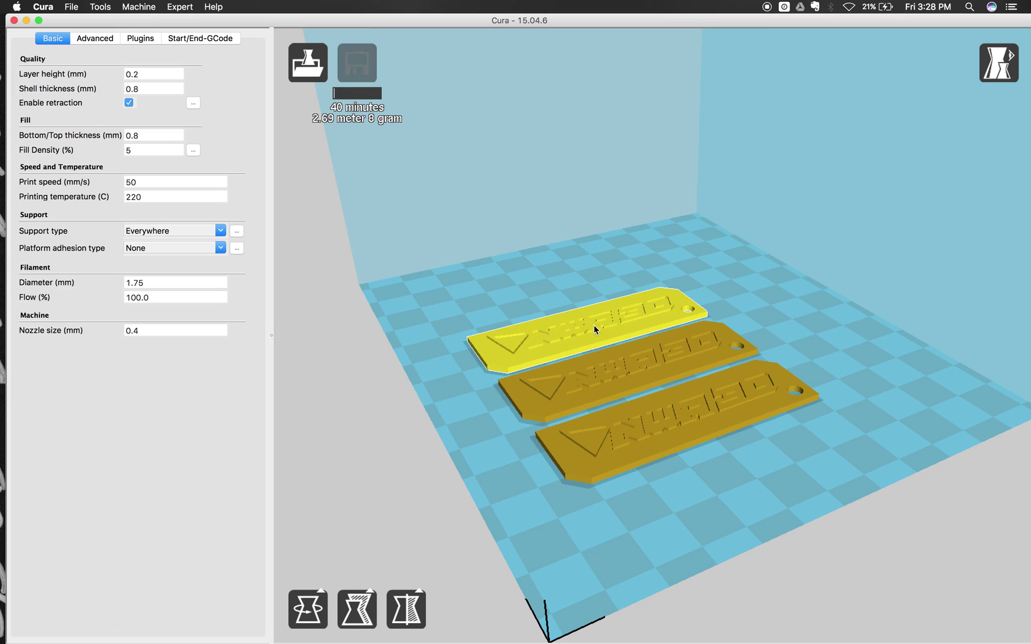
# Scale the back keychain uniformly down to 0.80
pyautogui.click(355, 608)
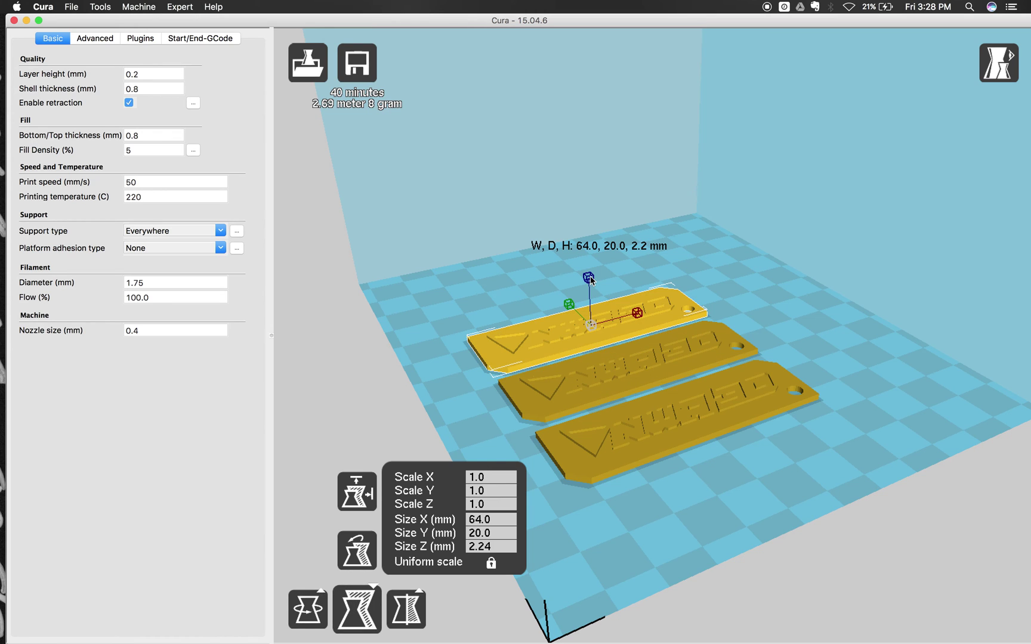
pyautogui.moveTo(589, 278); pyautogui.dragTo(589, 289)
pyautogui.scroll(1, 571, 295)
pyautogui.scroll(1, 571, 294)
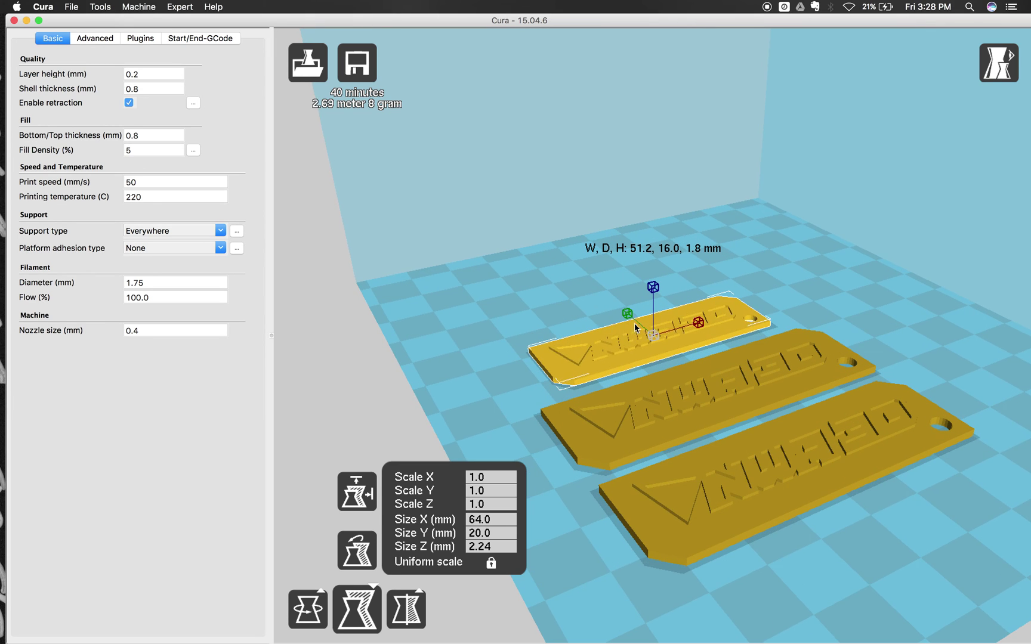
pyautogui.moveTo(698, 325); pyautogui.dragTo(697, 327)
# Try Scale X 0.5 on the middle keychain, then reset it to 1.0
pyautogui.click(696, 413)
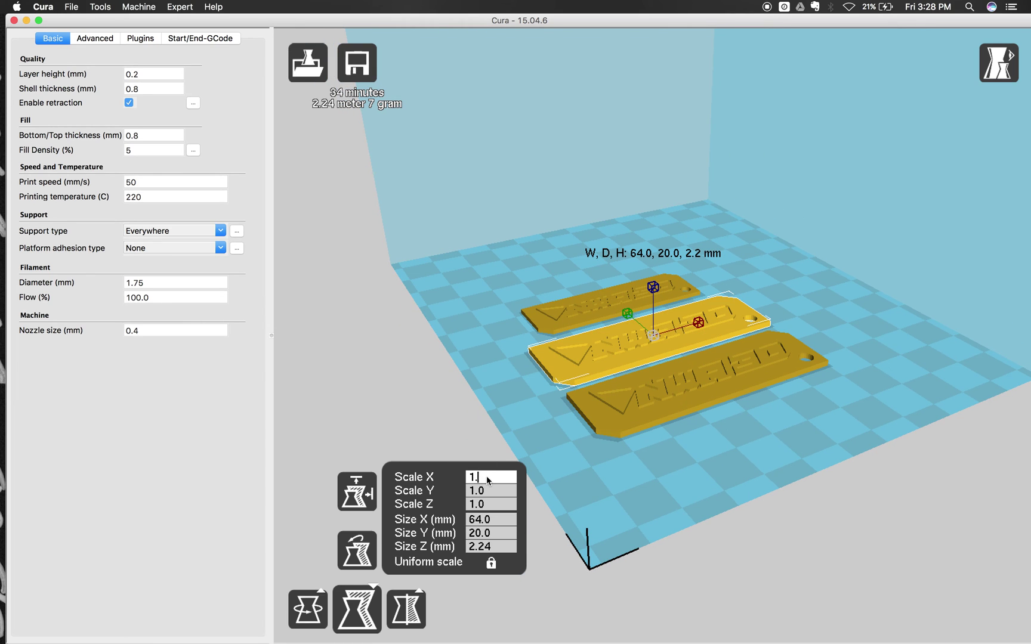
pyautogui.press('BackSpace')
pyautogui.press('BackSpace')
pyautogui.press('BackSpace')
pyautogui.write('0.')
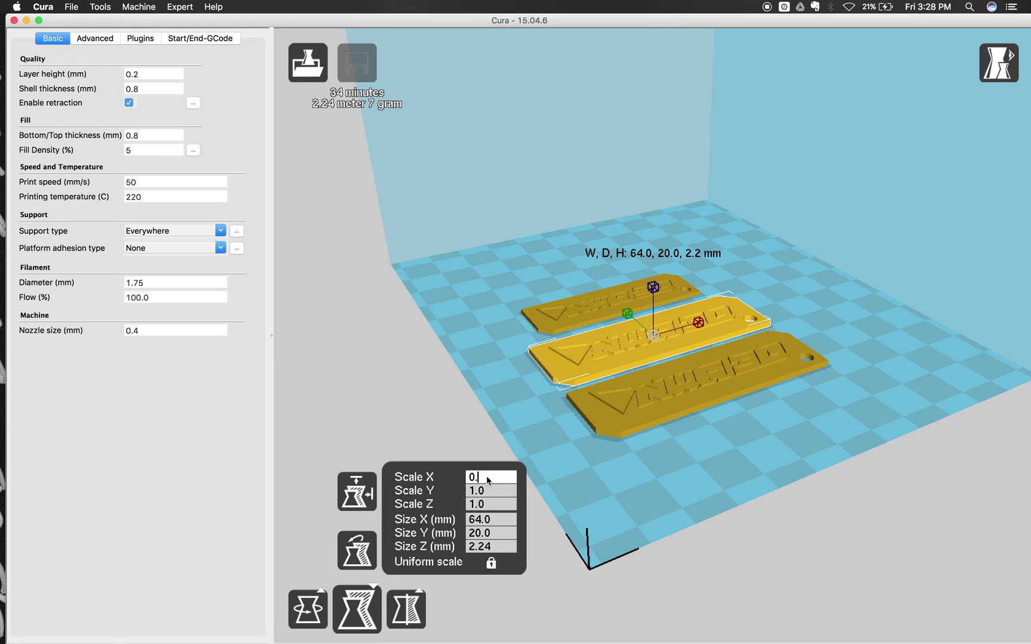
pyautogui.write('5')
pyautogui.press('BackSpace')
pyautogui.press('BackSpace')
pyautogui.press('BackSpace')
pyautogui.write('1.0')
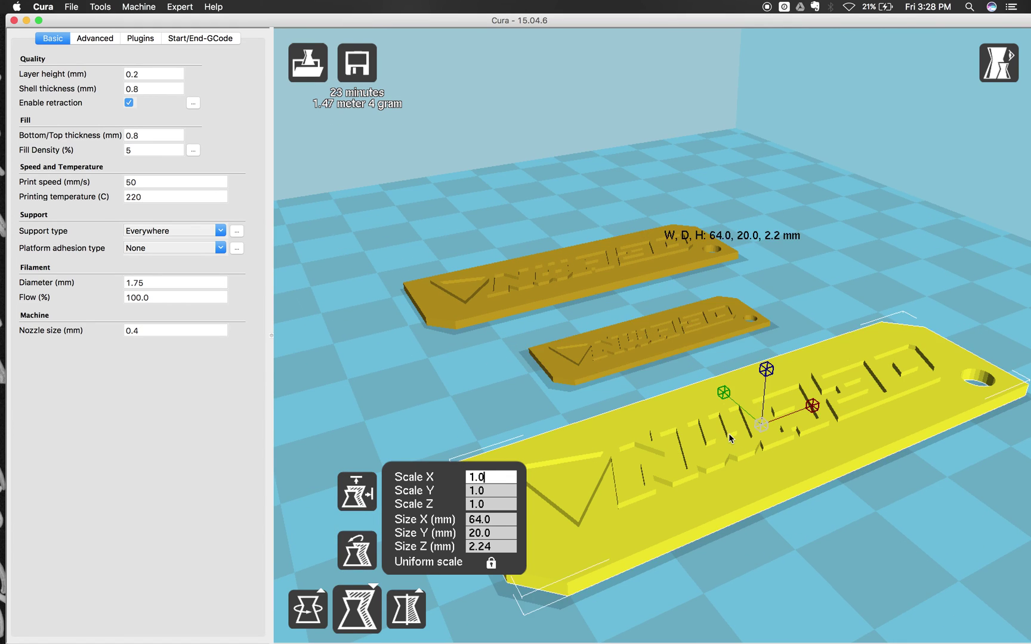
pyautogui.scroll(-5, 728, 433)
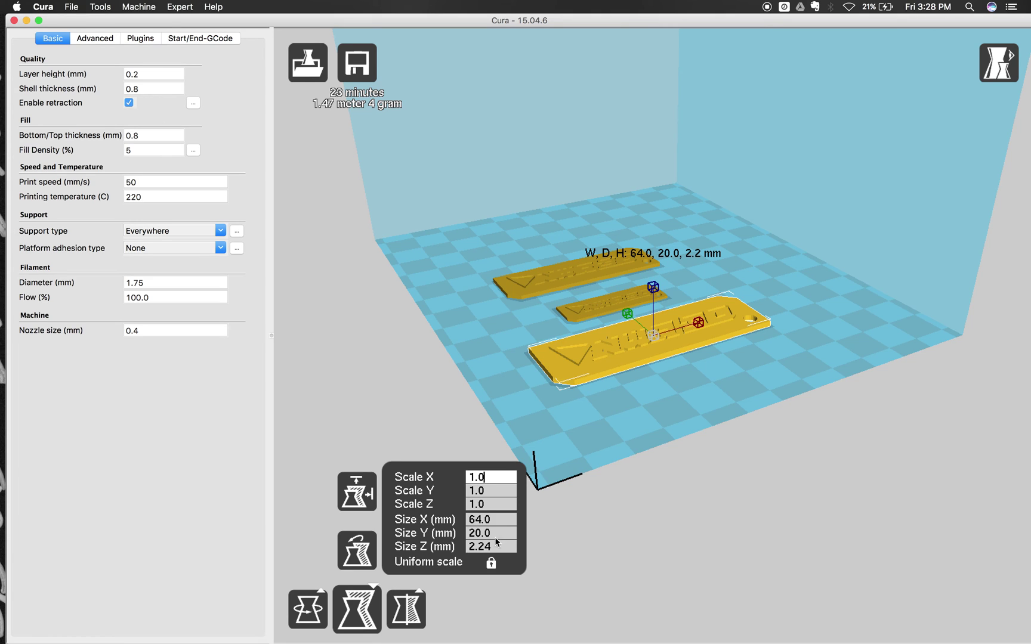
# In the Scale panel, set the front keychain to 3 mm high and 25 mm deep
pyautogui.click(493, 548)
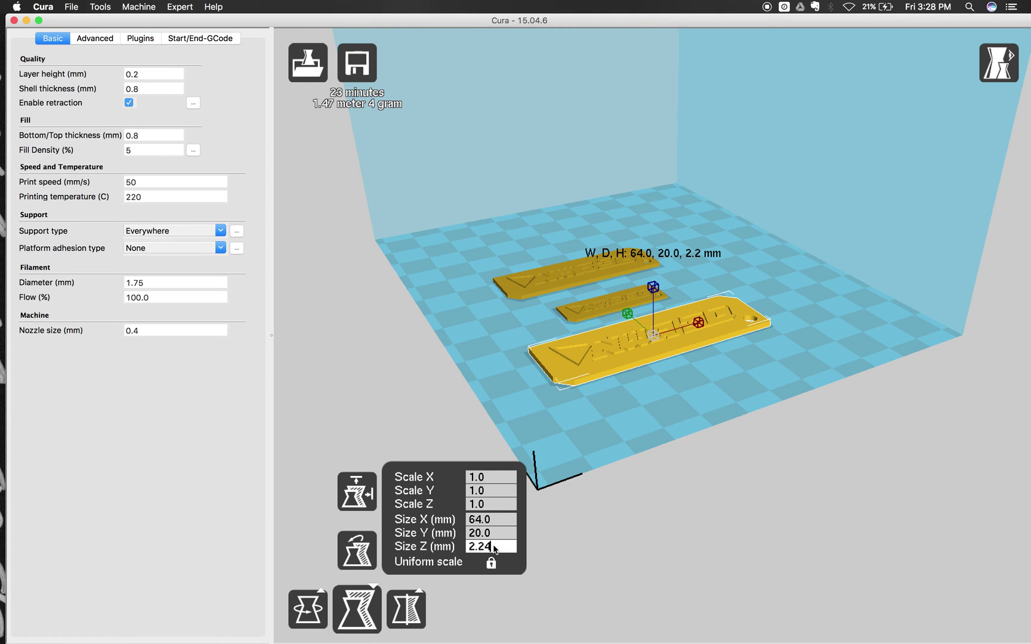
pyautogui.press('BackSpace')
pyautogui.press('BackSpace')
pyautogui.press('BackSpace')
pyautogui.press('BackSpace')
pyautogui.write('3')
pyautogui.scroll(-3, 494, 547)
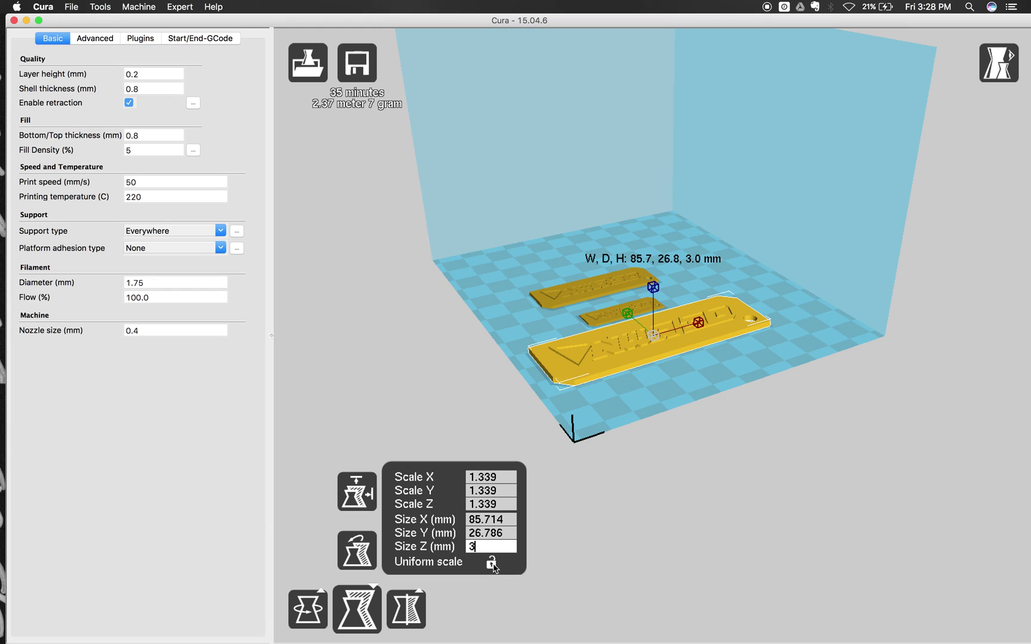
pyautogui.click(512, 539)
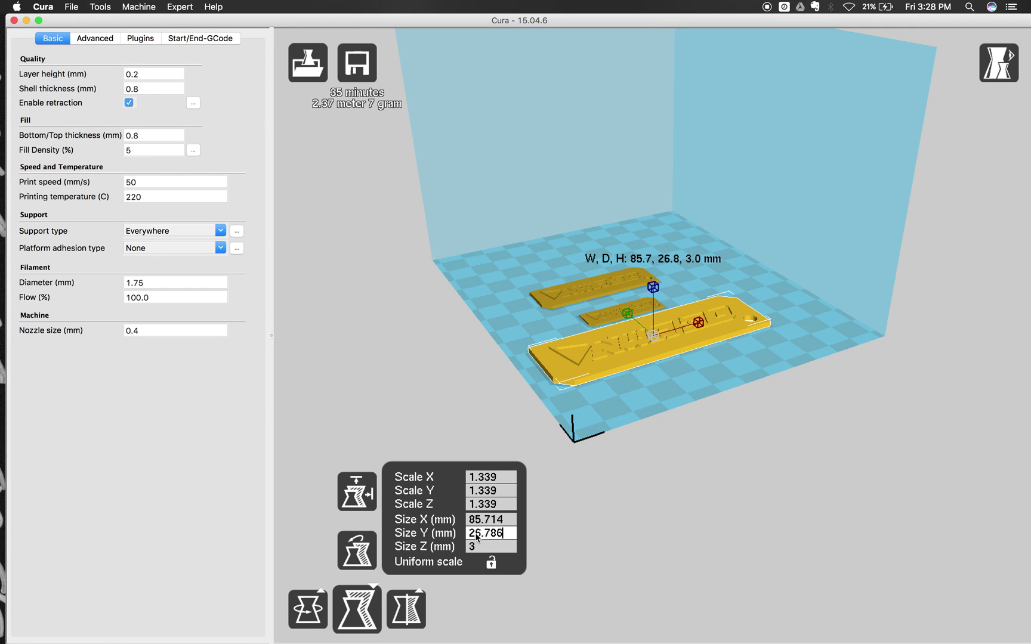
pyautogui.press('BackSpace')
pyautogui.press('BackSpace')
pyautogui.press('BackSpace')
pyautogui.press('BackSpace')
pyautogui.press('BackSpace')
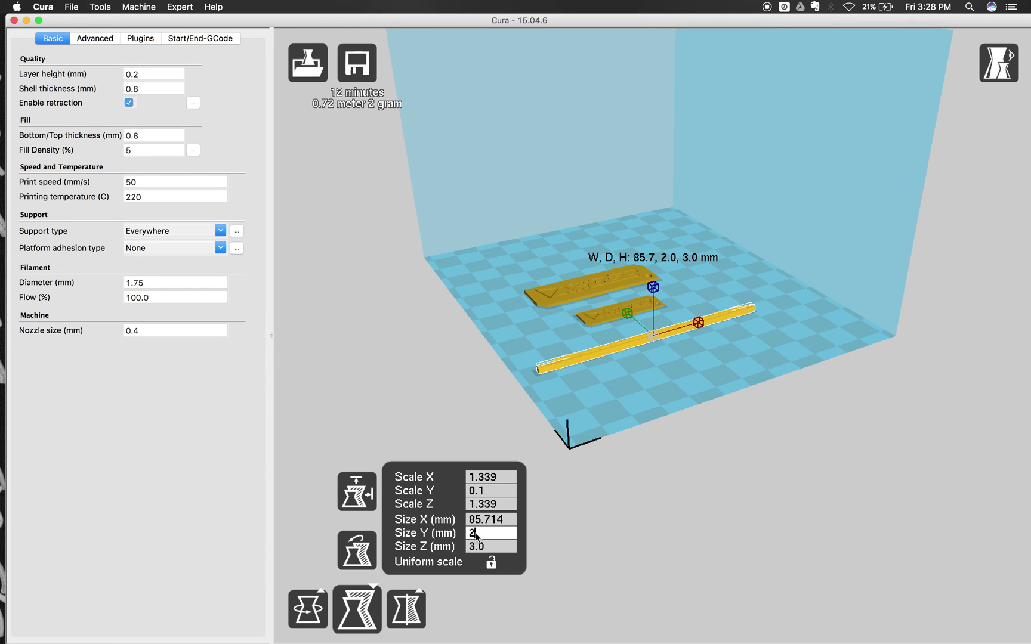
pyautogui.write('5')
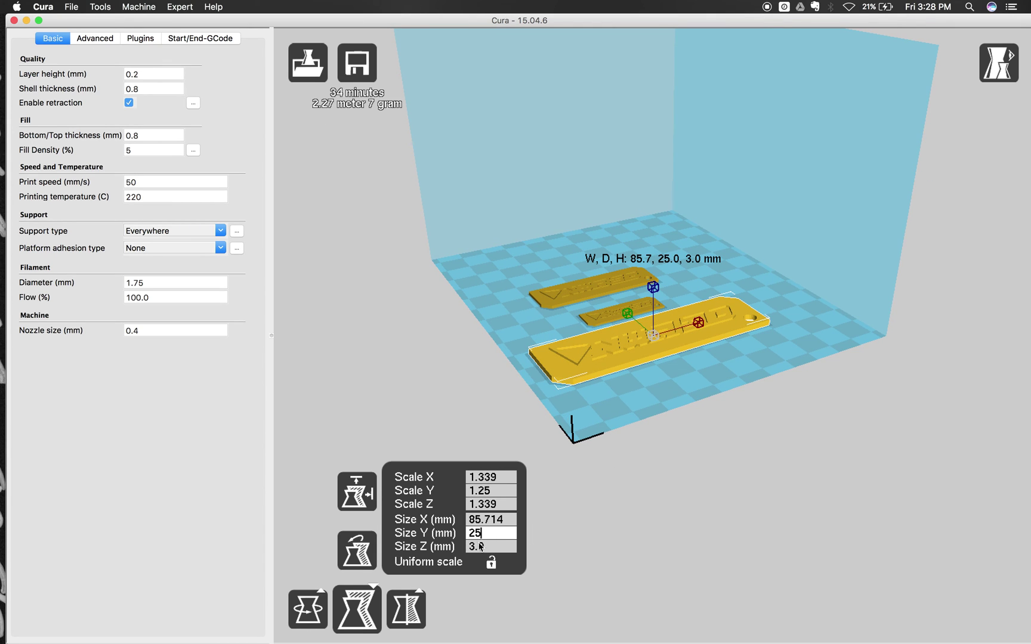
pyautogui.click(504, 523)
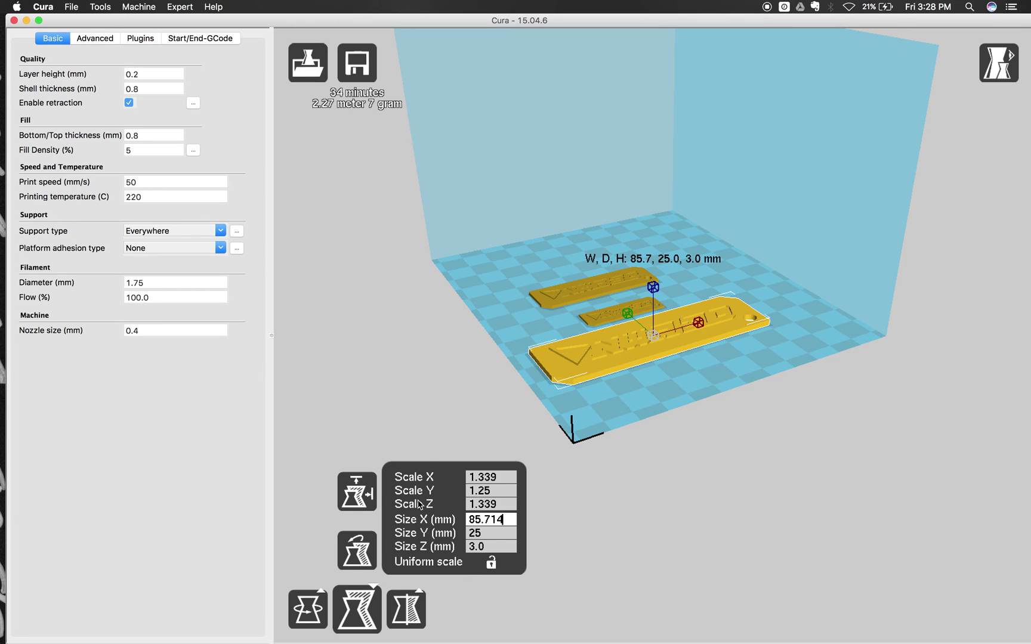
# Rotate the large keychain 90° and move it to a clear spot on the plate
pyautogui.click(312, 612)
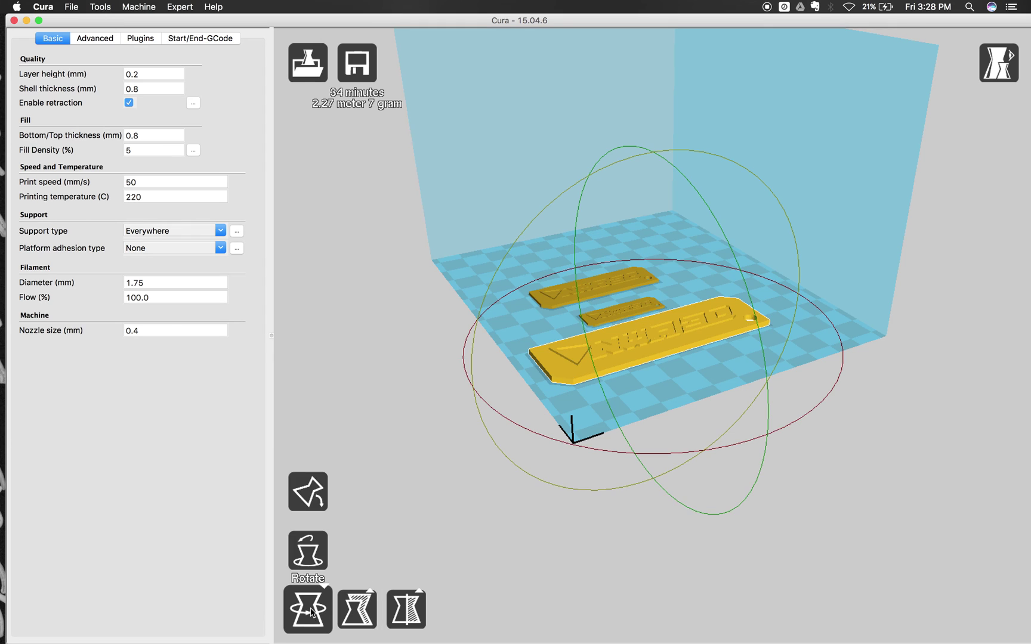
pyautogui.moveTo(826, 330); pyautogui.dragTo(655, 448)
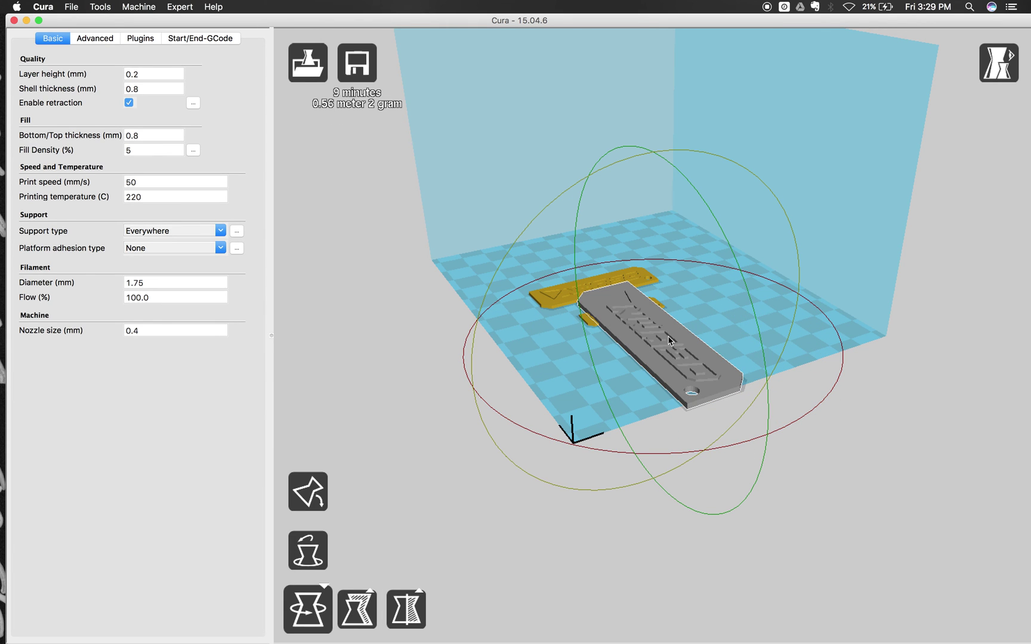
pyautogui.moveTo(669, 340); pyautogui.dragTo(732, 281)
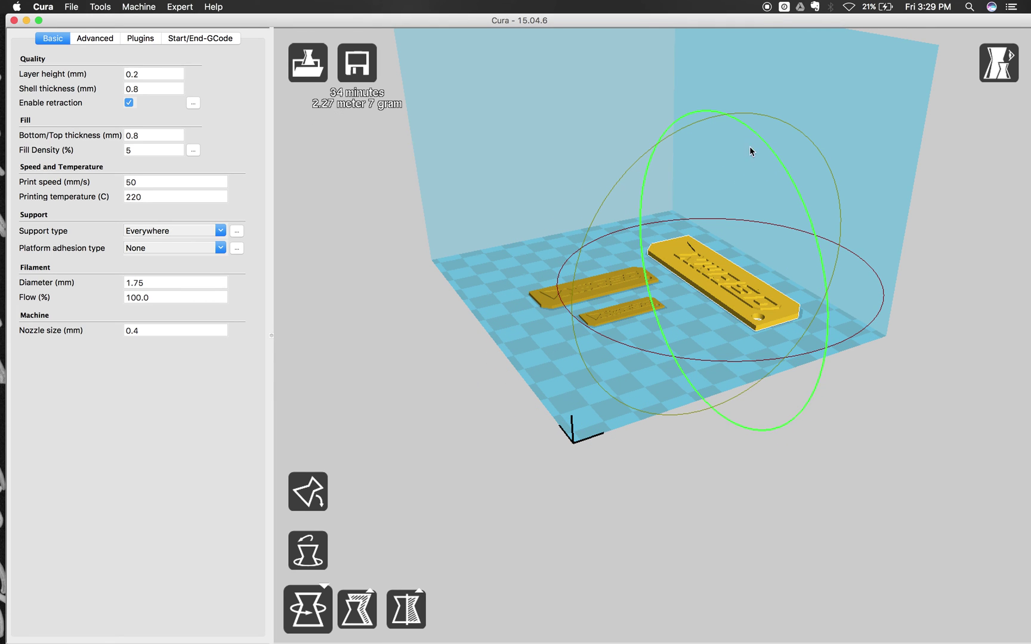
# Tilt the large keychain so one end rises, keeping platform adhesion at None
pyautogui.scroll(3, 771, 181)
pyautogui.moveTo(770, 180); pyautogui.dragTo(634, 169, button='right')
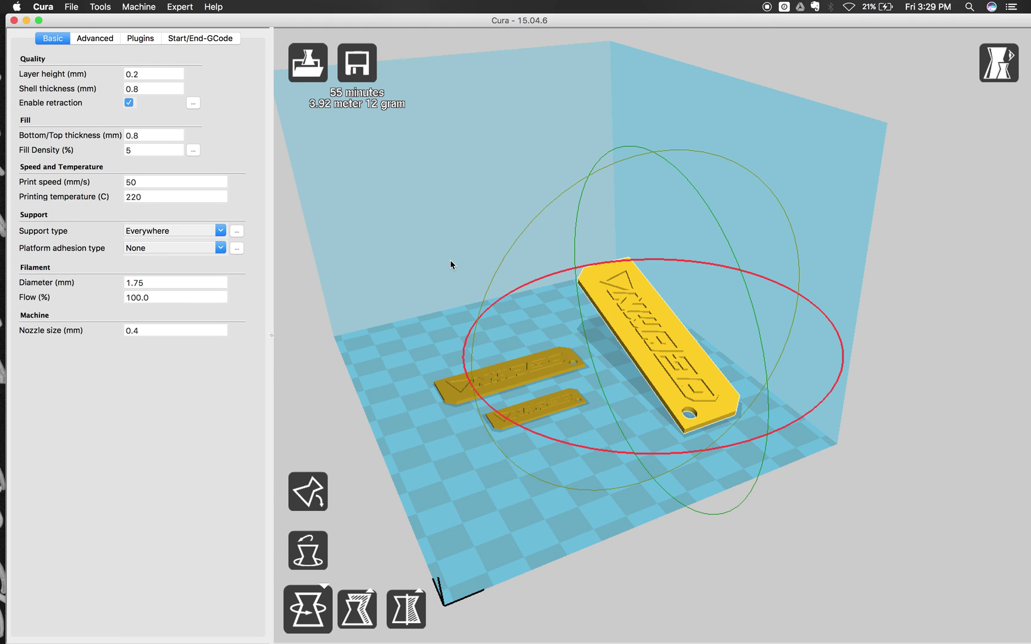
pyautogui.moveTo(441, 261); pyautogui.dragTo(464, 260, button='right')
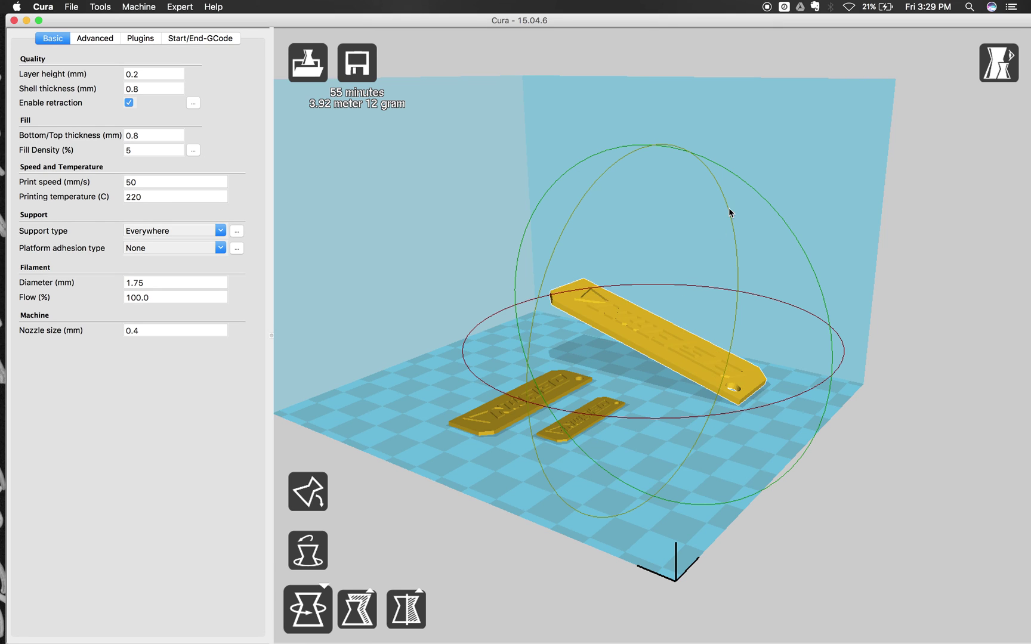
pyautogui.click(219, 248)
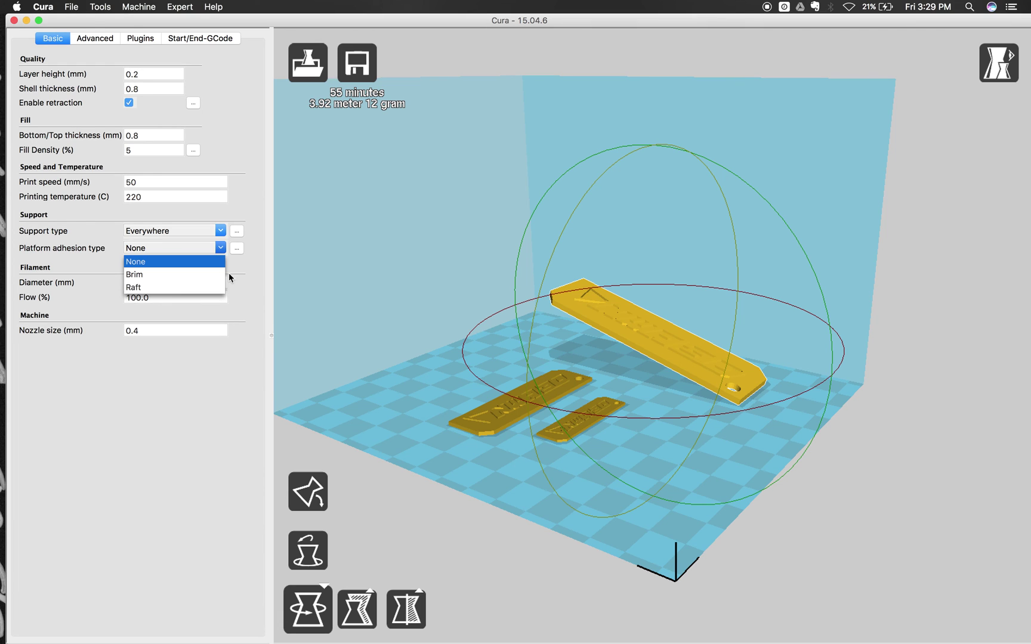
pyautogui.click(419, 290)
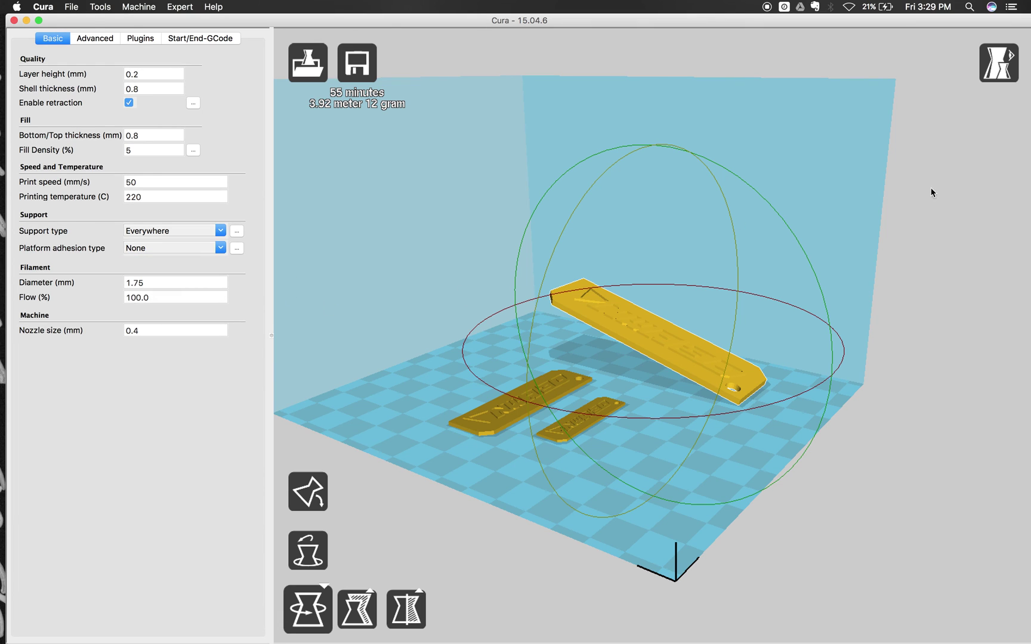
# Switch to Layers view and scrub the layer slider down, then back to all 121 layers
pyautogui.click(999, 62)
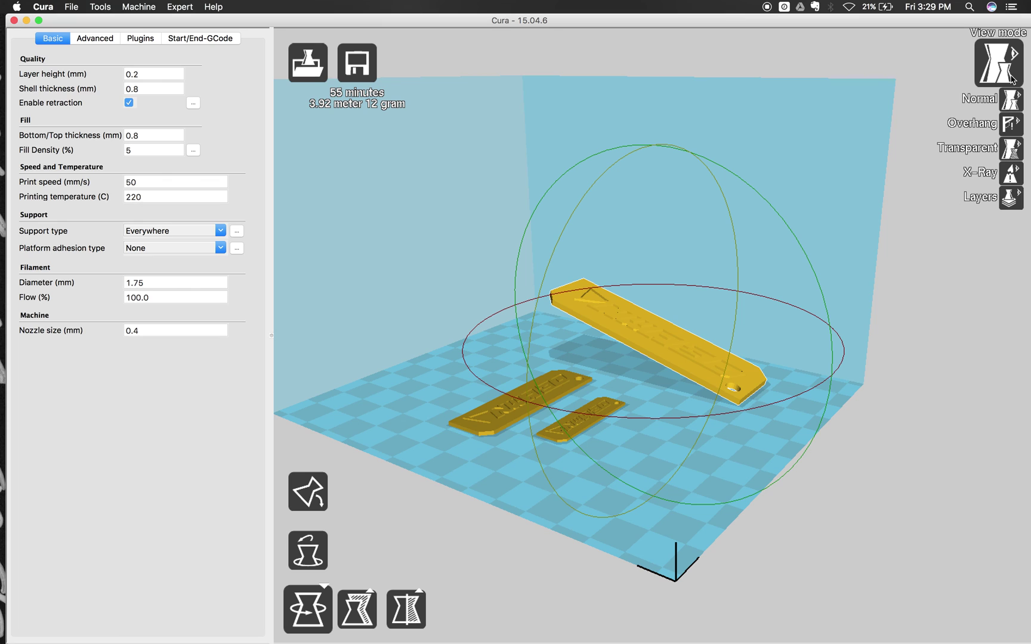
pyautogui.click(1009, 205)
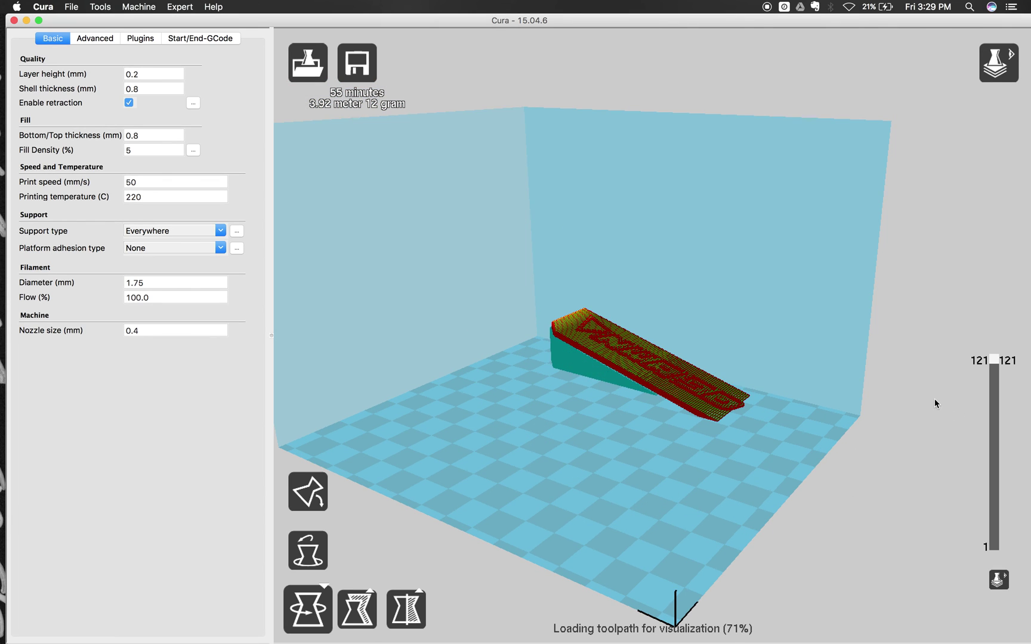
pyautogui.moveTo(994, 361); pyautogui.dragTo(994, 416)
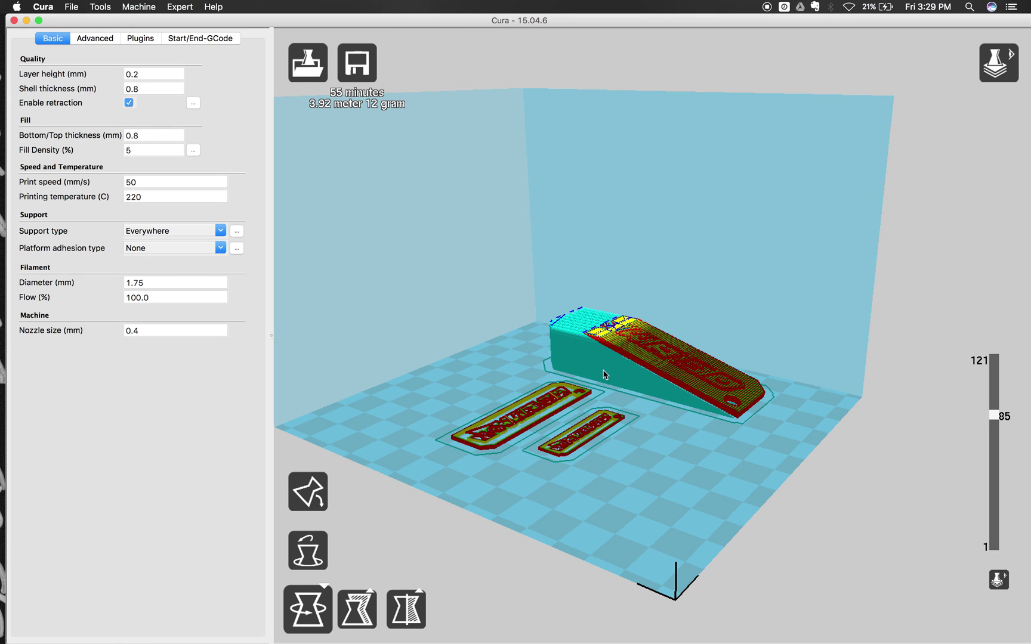
pyautogui.moveTo(994, 416); pyautogui.dragTo(997, 387)
pyautogui.moveTo(998, 375); pyautogui.dragTo(994, 359)
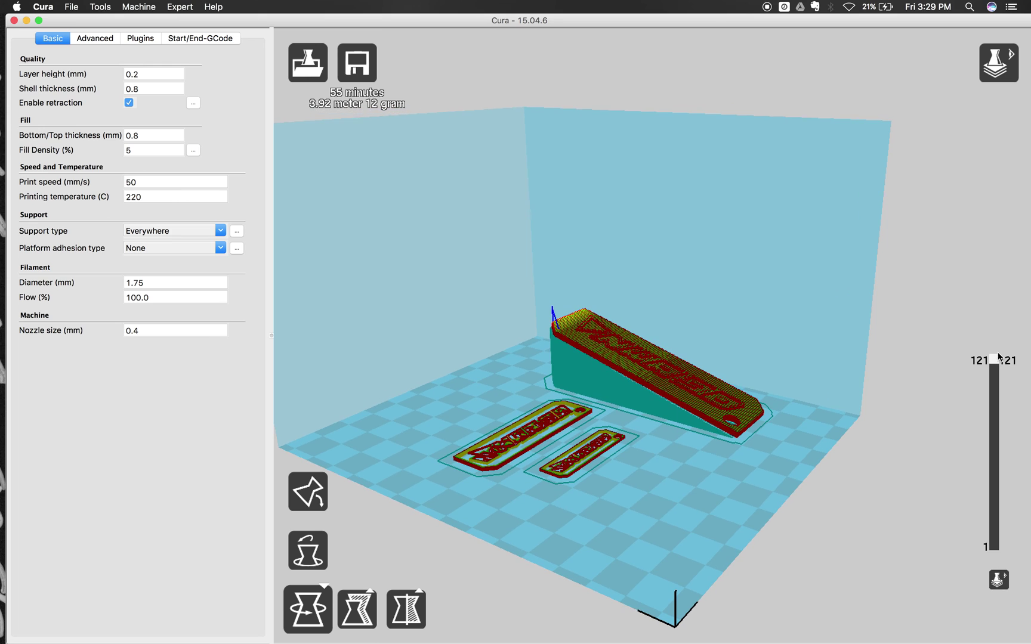
# Set platform adhesion to Brim and orbit the view to inspect the brim around the keychains
pyautogui.click(220, 252)
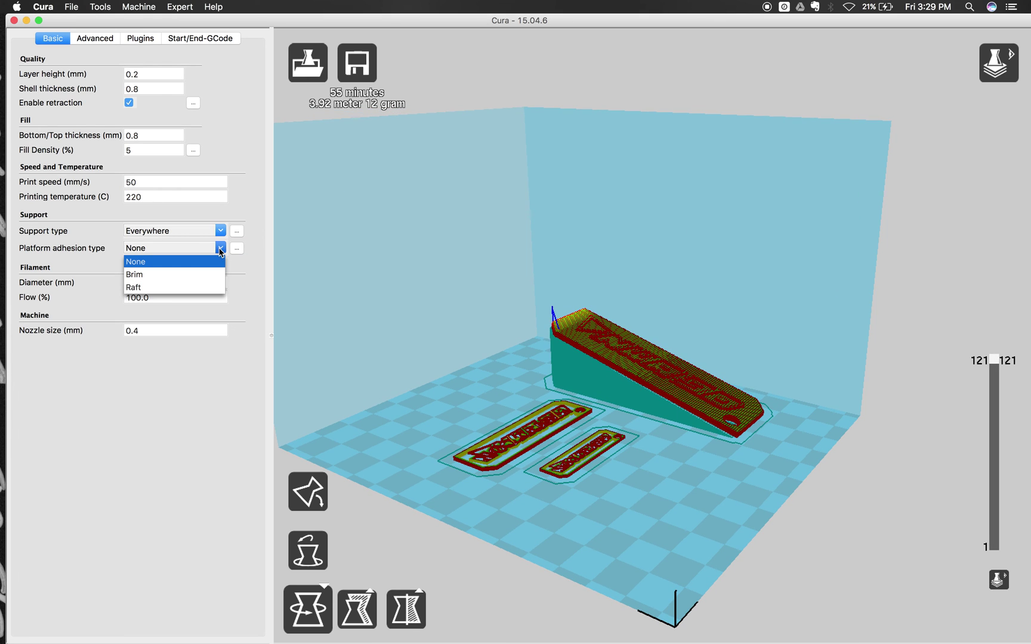
pyautogui.click(189, 277)
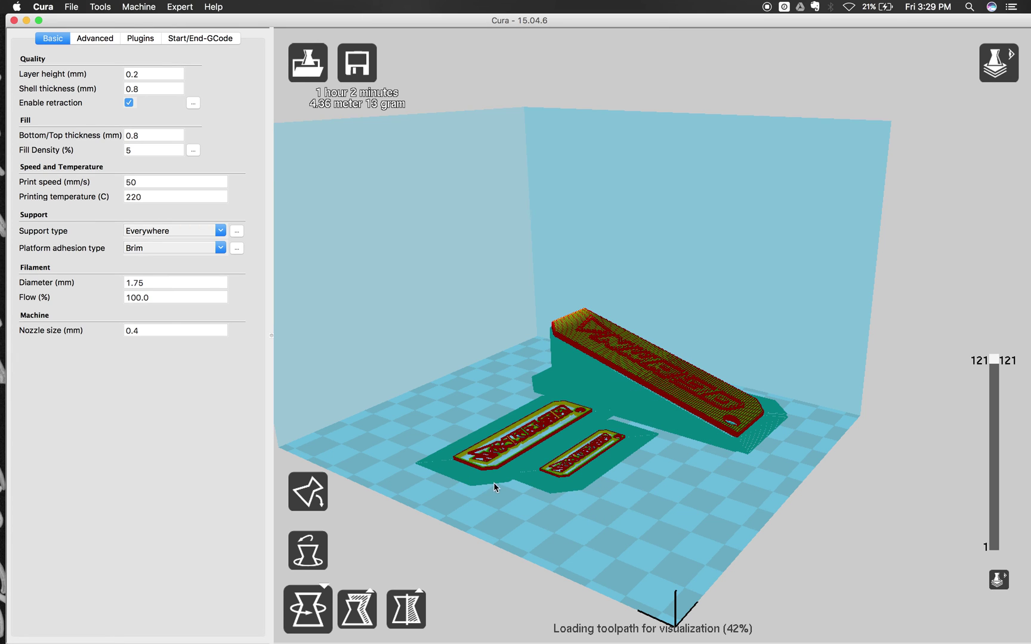
pyautogui.moveTo(475, 488); pyautogui.dragTo(469, 485, button='right')
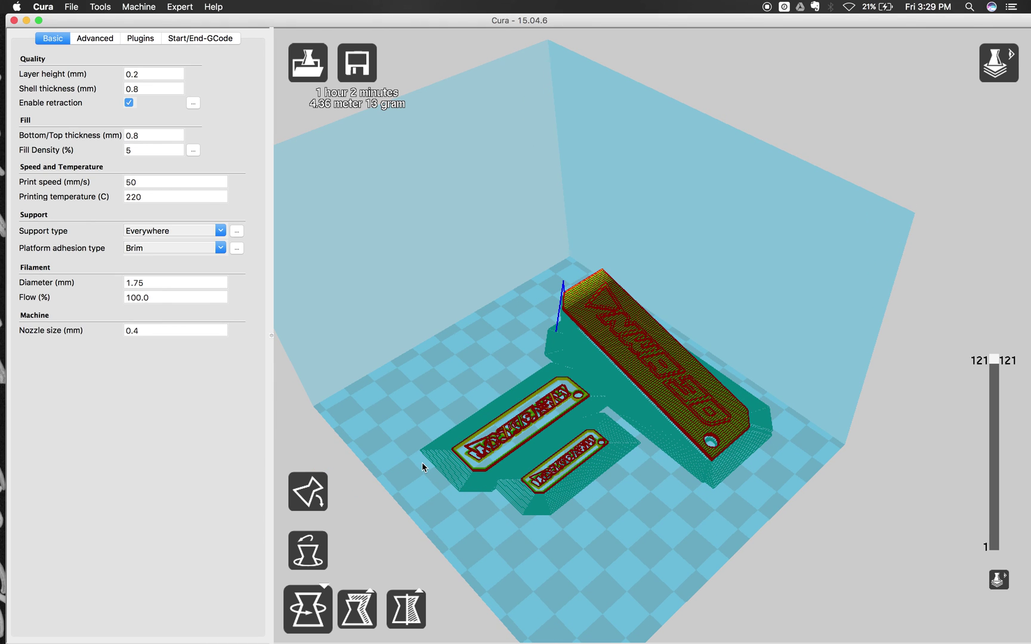
# Change platform adhesion to Raft and tilt the view to a lower side-on angle
pyautogui.click(222, 250)
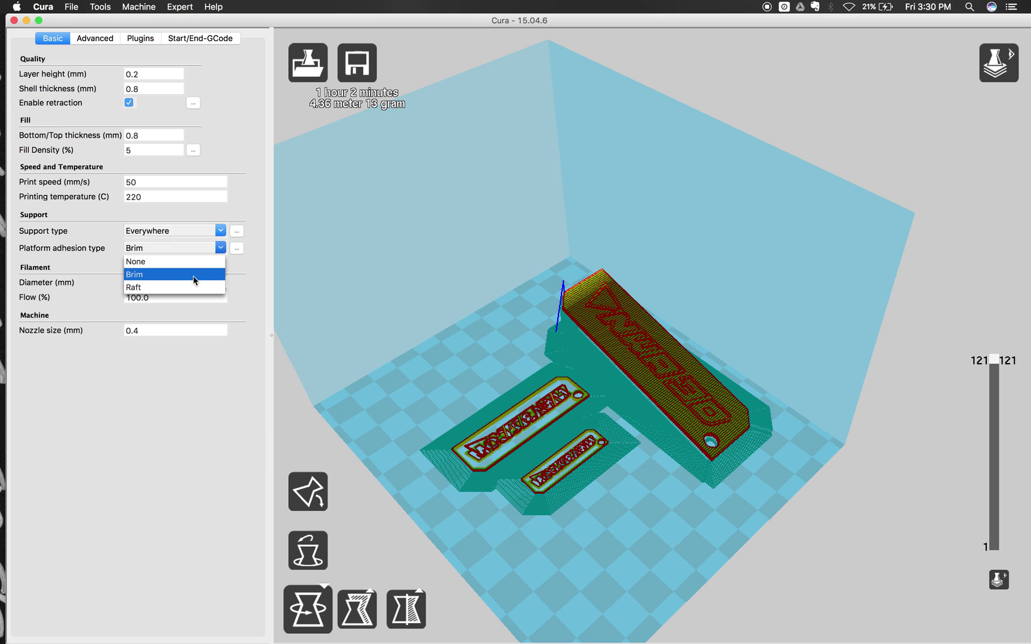
pyautogui.click(195, 293)
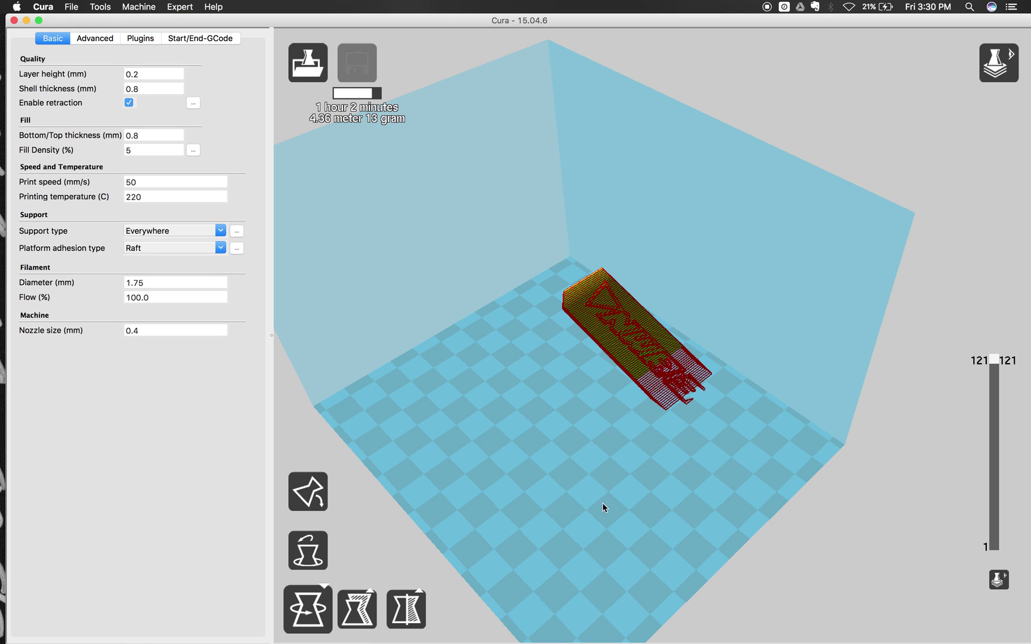
pyautogui.moveTo(661, 487); pyautogui.dragTo(661, 471, button='right')
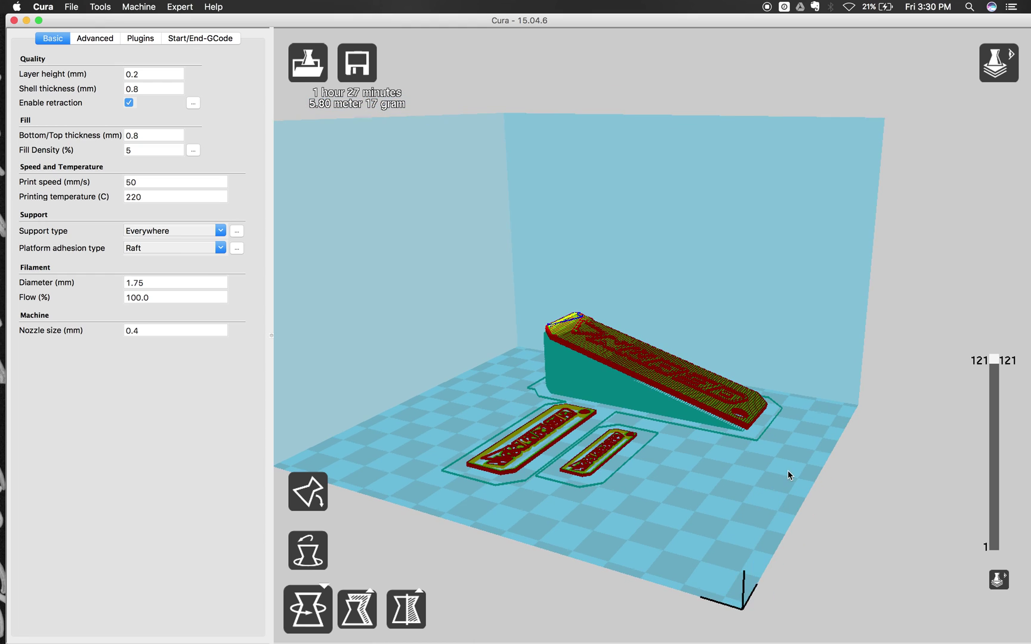
# Cut the layer preview down to layer 43, step back up through the raft layers, and view from above
pyautogui.moveTo(998, 363); pyautogui.dragTo(966, 544)
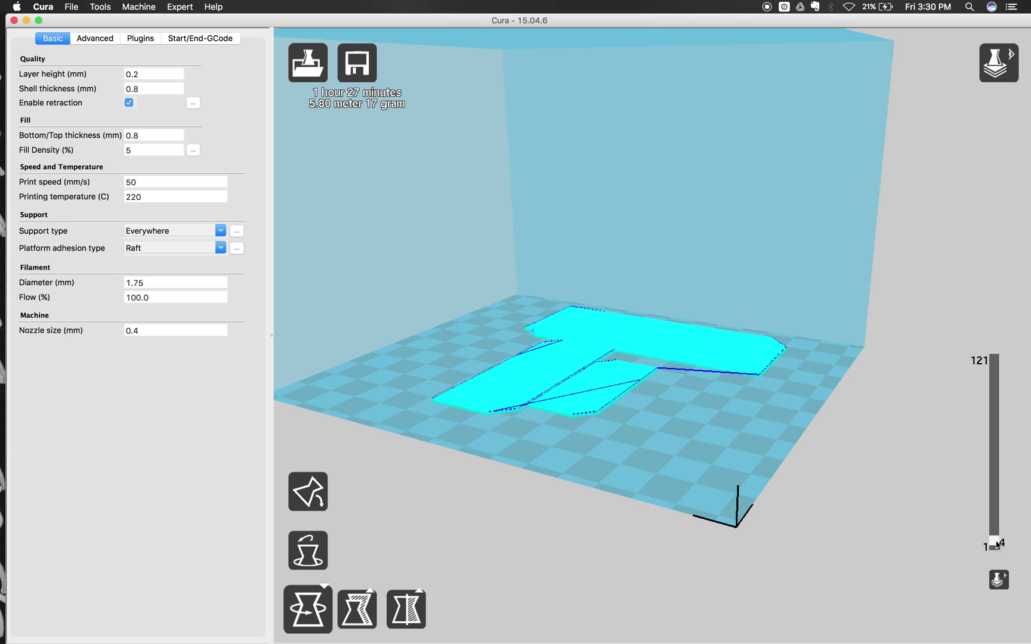
pyautogui.moveTo(996, 545); pyautogui.dragTo(964, 346)
pyautogui.moveTo(811, 366); pyautogui.dragTo(774, 384, button='right')
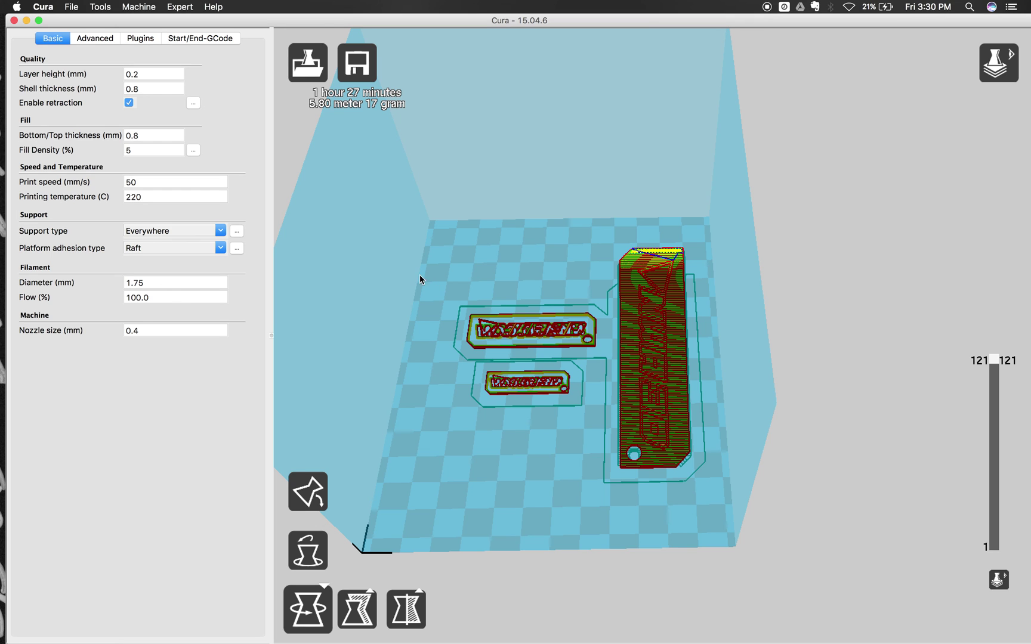
pyautogui.click(221, 248)
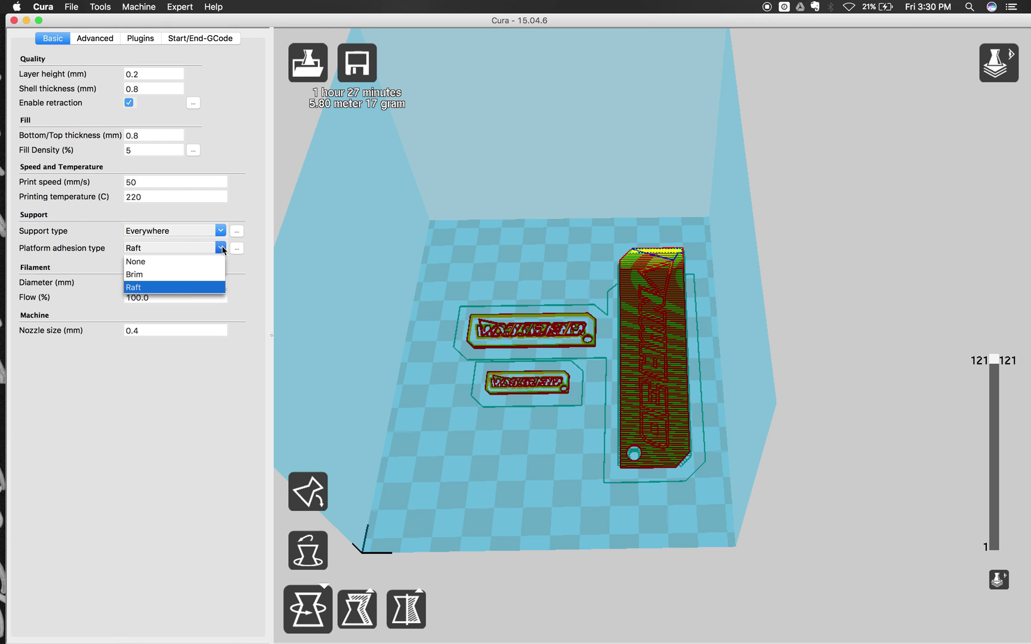
# Set adhesion to None, return to Normal view, and delete the large tilted keychain
pyautogui.click(198, 266)
pyautogui.click(996, 67)
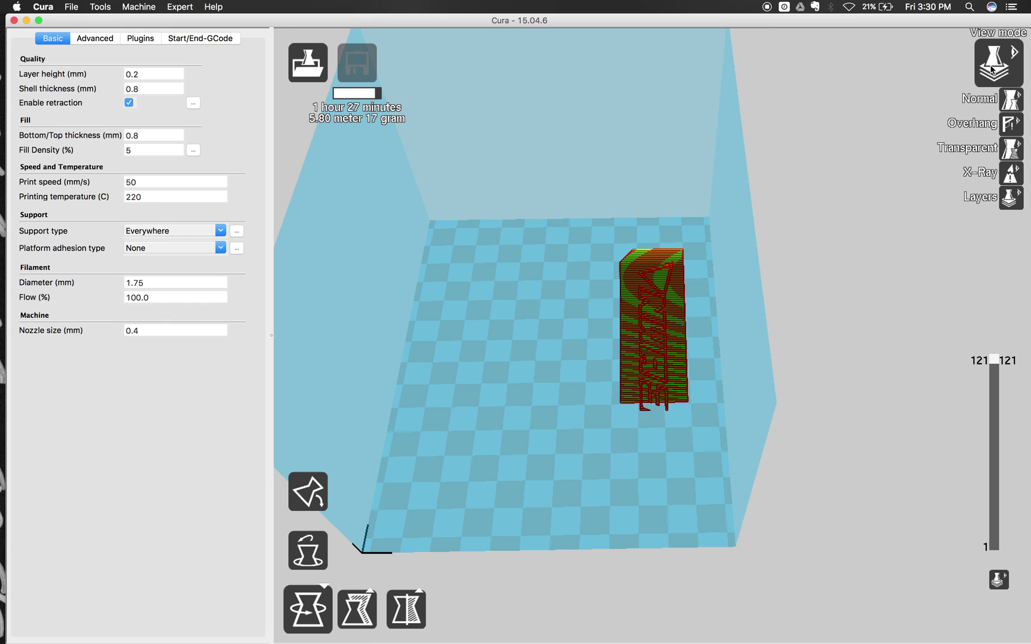
pyautogui.click(1010, 99)
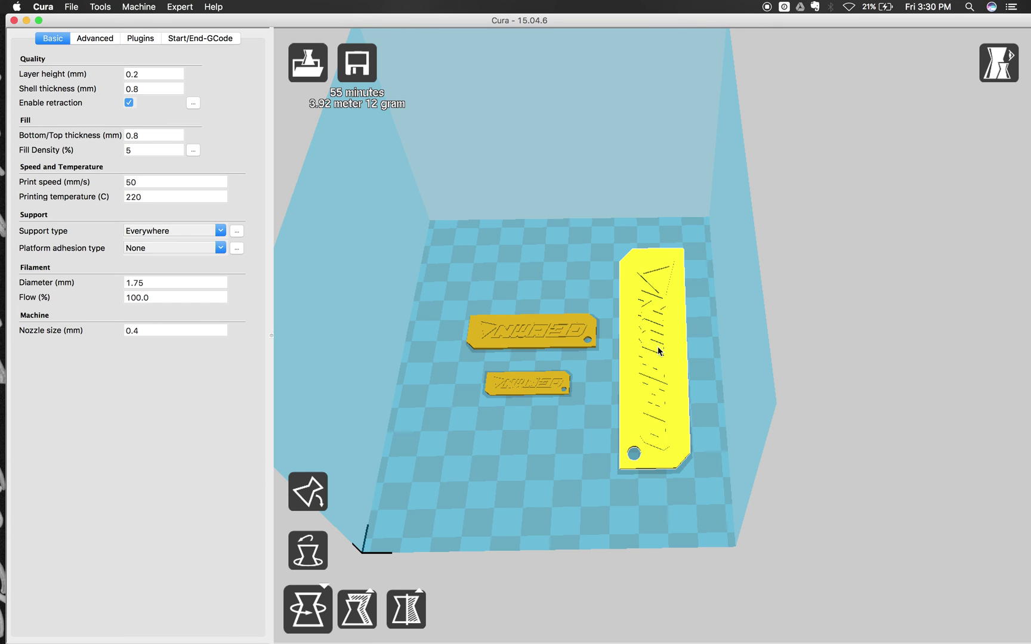
pyautogui.moveTo(646, 336); pyautogui.dragTo(645, 332)
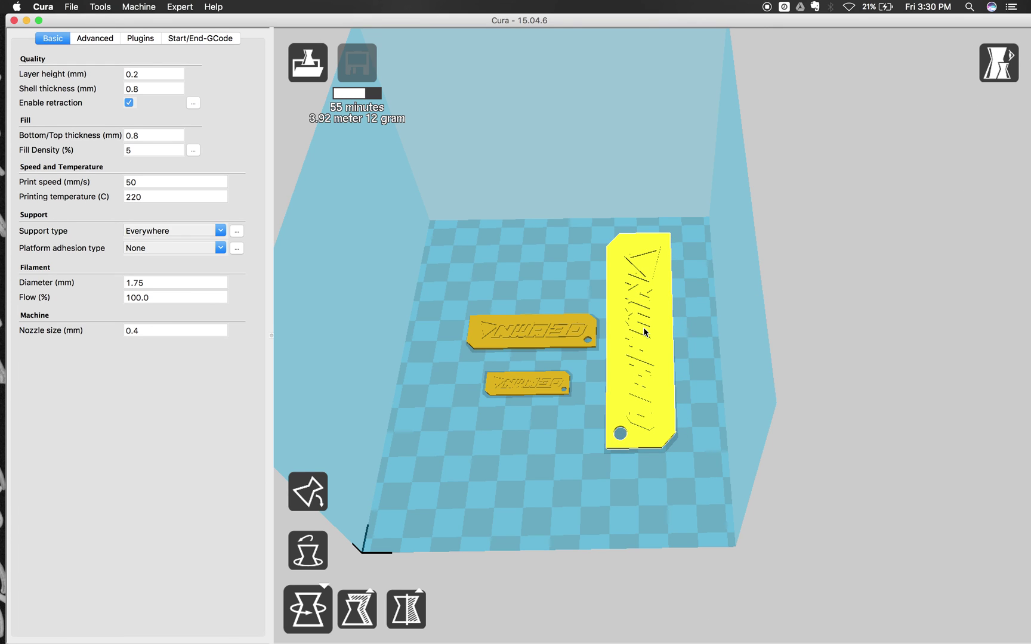
pyautogui.press('Delete')
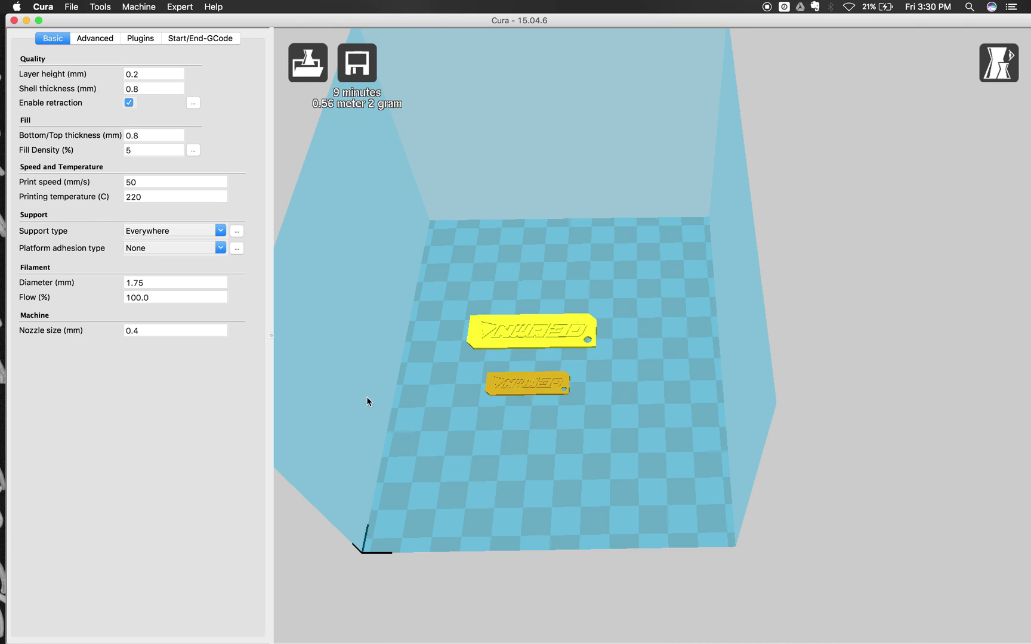